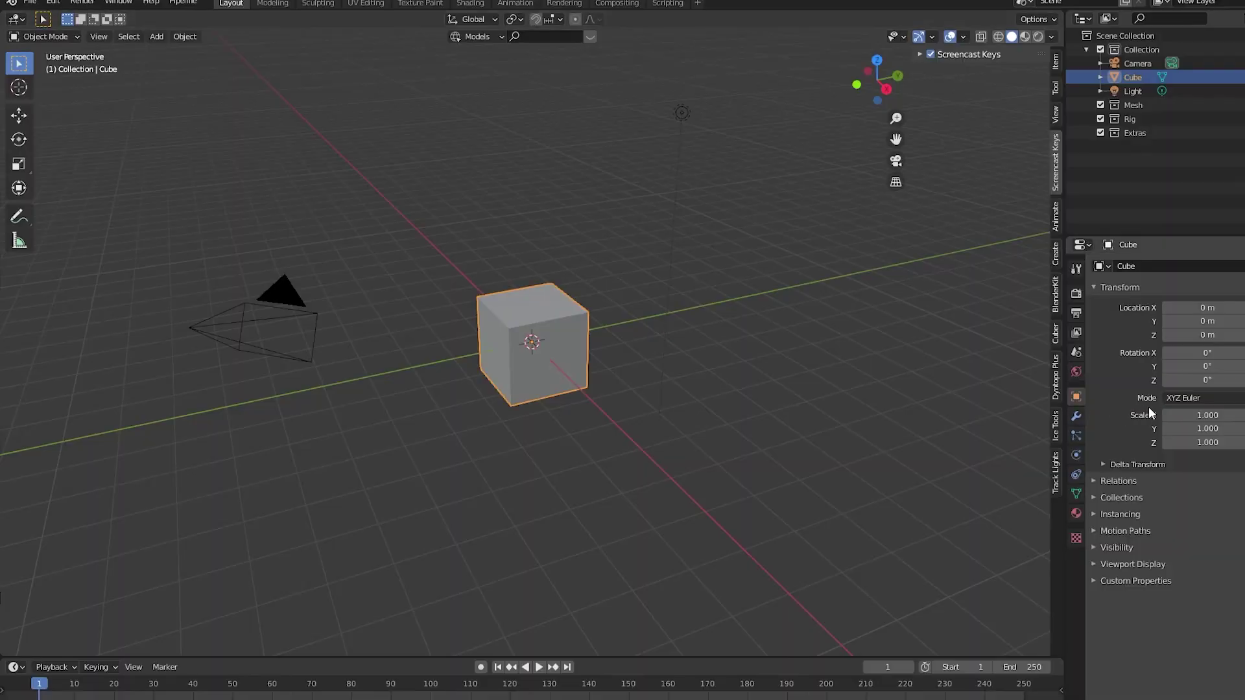
# Step: Add a Bevel modifier to the cube with 11 segments and collapse its settings
pyautogui.click(1077, 416)
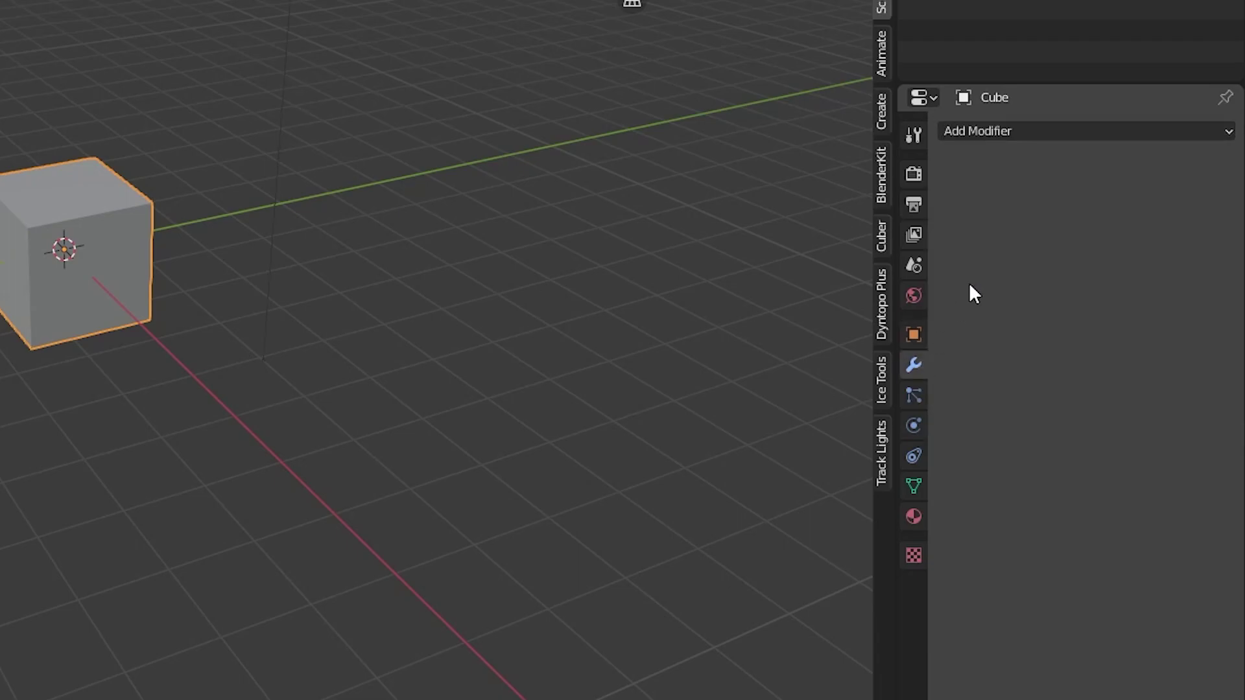
pyautogui.click(1031, 135)
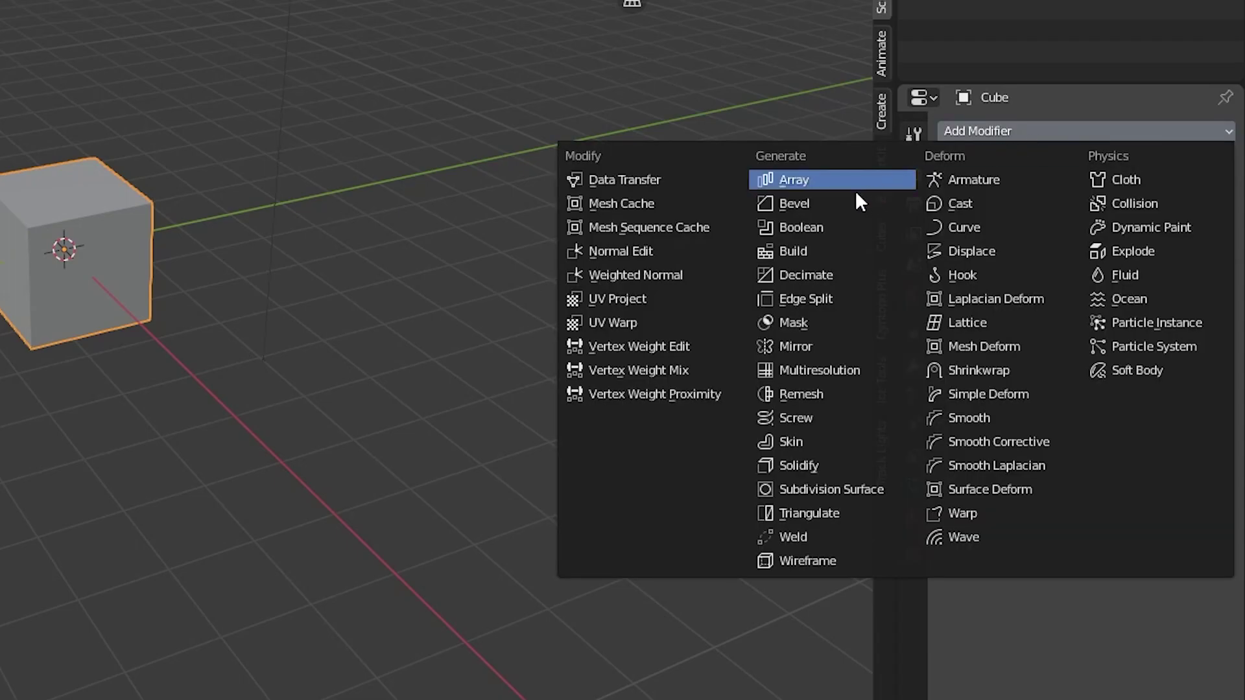
pyautogui.click(815, 206)
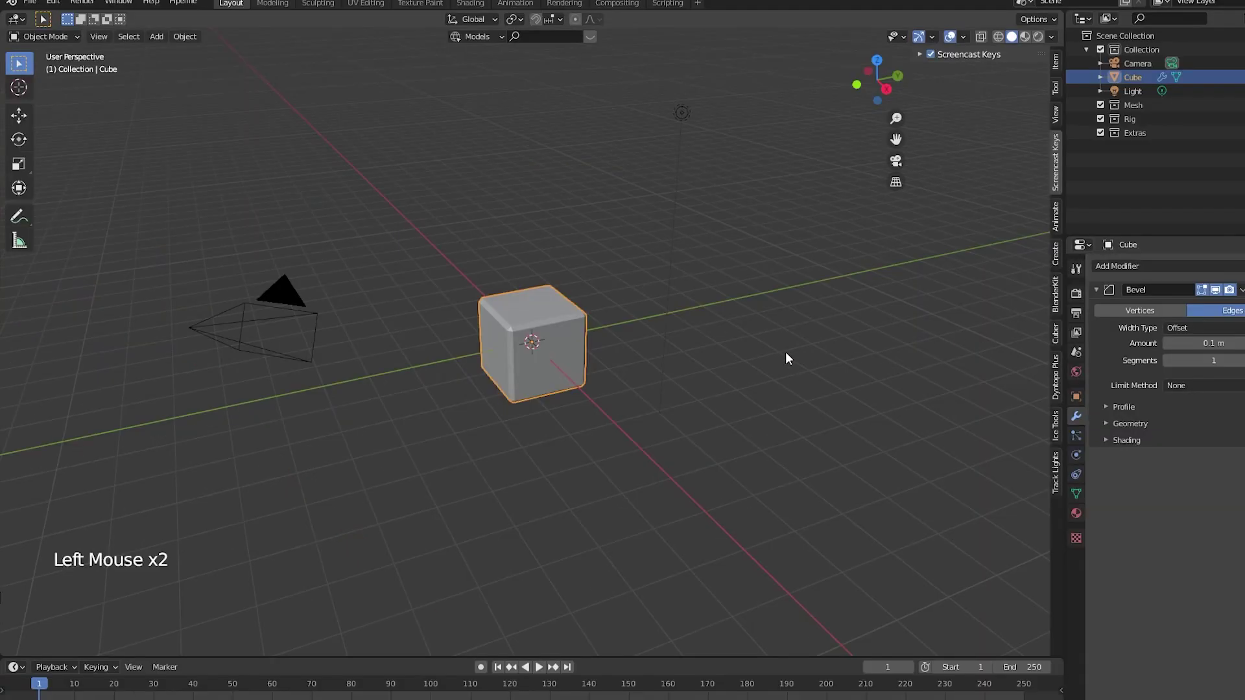
pyautogui.scroll(3, 788, 359)
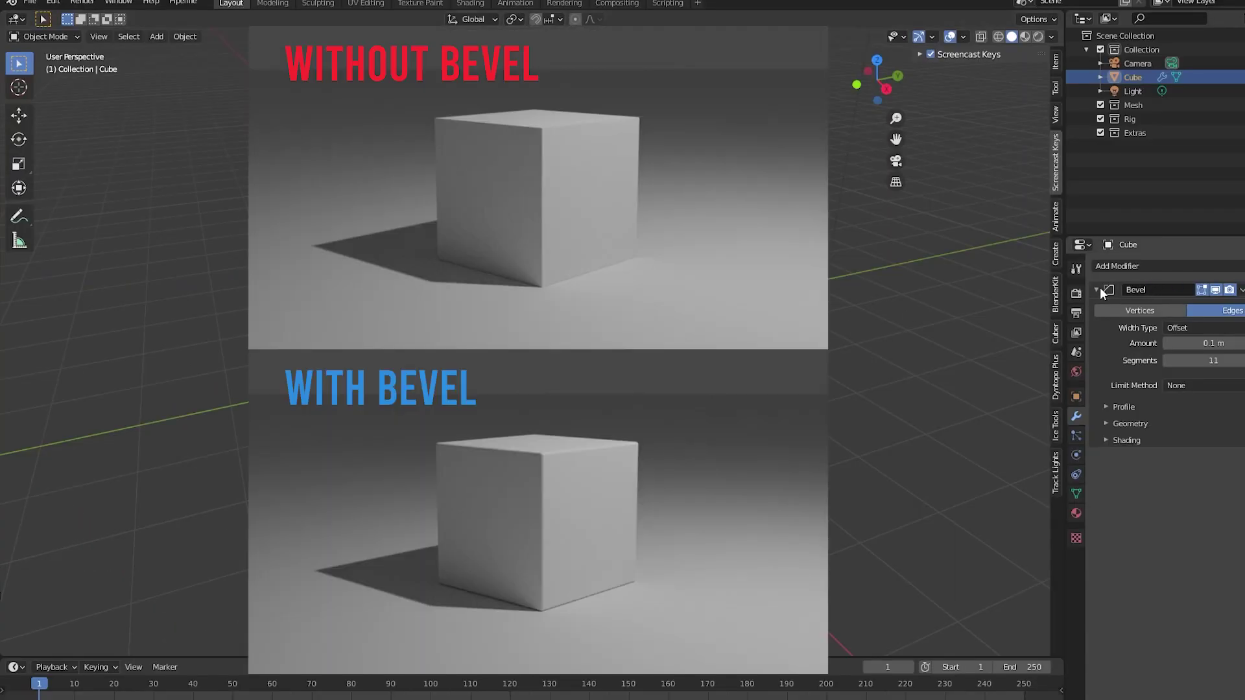
pyautogui.click(903, 242)
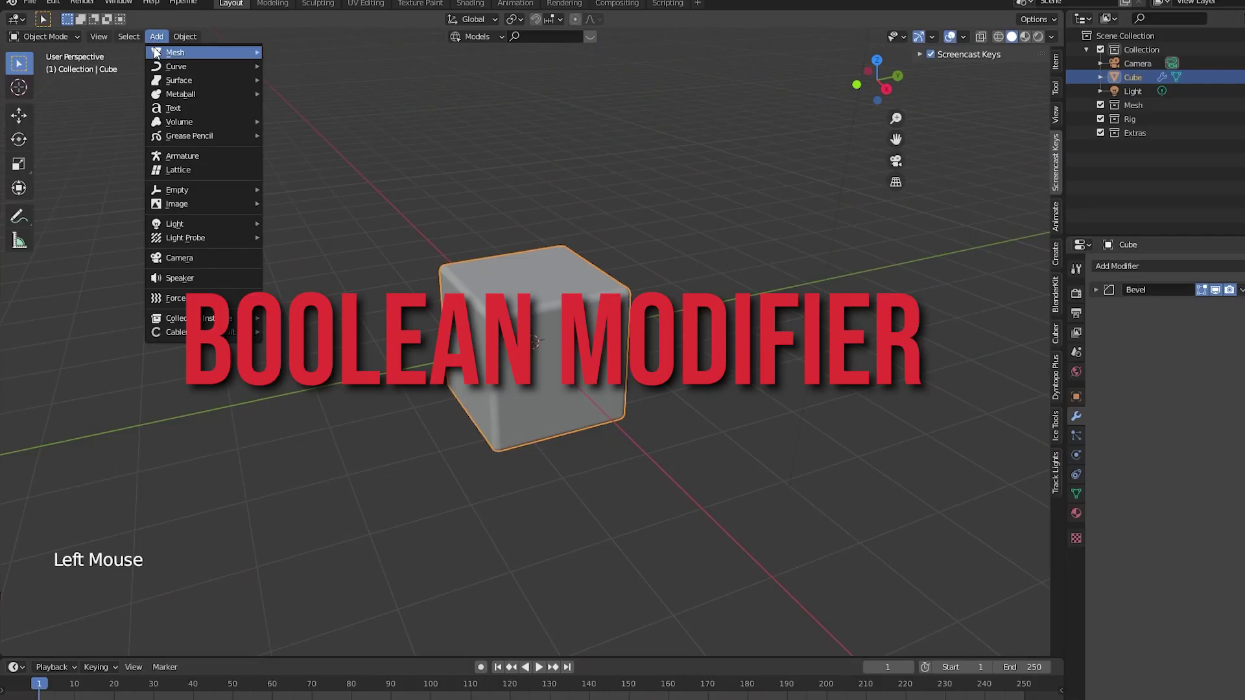
# Step: Add a second cube and scale it into a thin horizontal slab that extends beyond the bevelled cube's sides
pyautogui.click(273, 66)
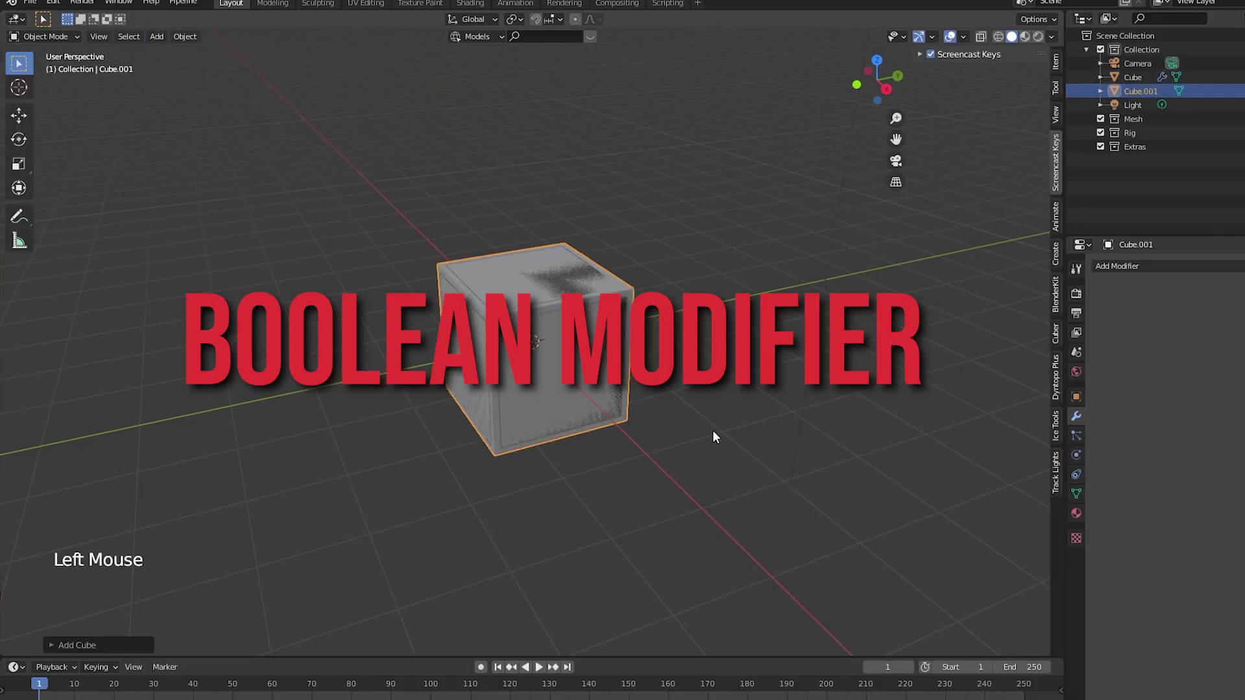
pyautogui.press('s')
pyautogui.press('z')
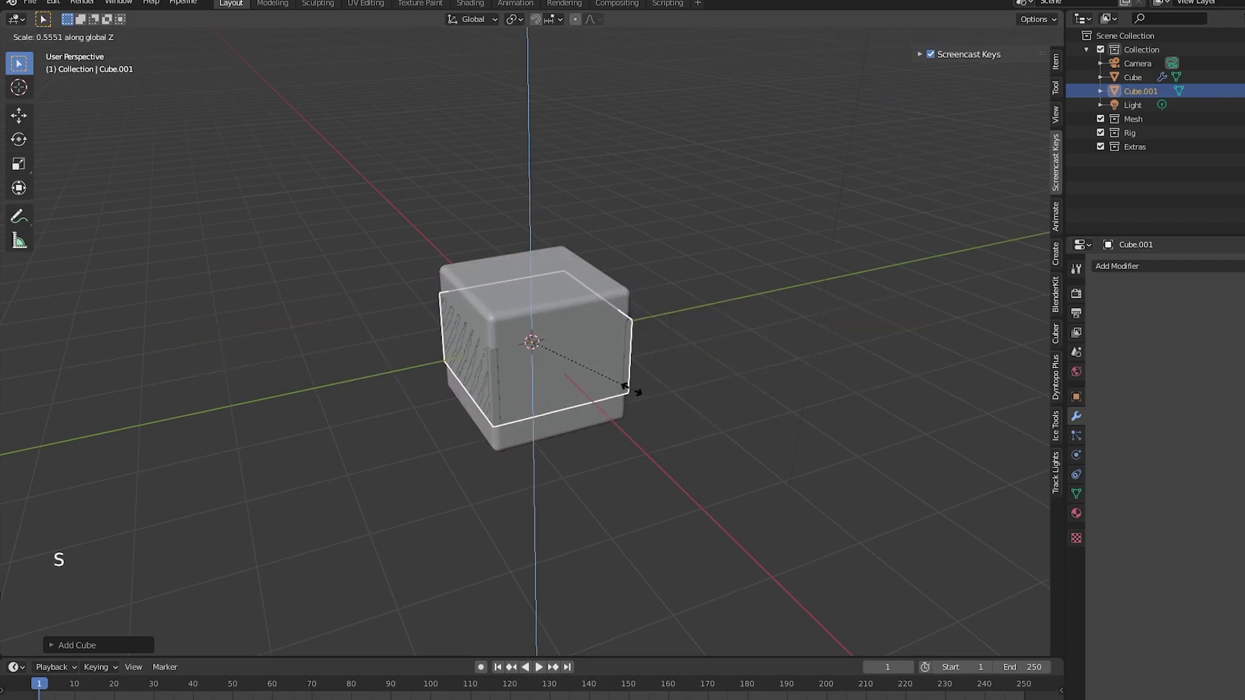
pyautogui.click(533, 348)
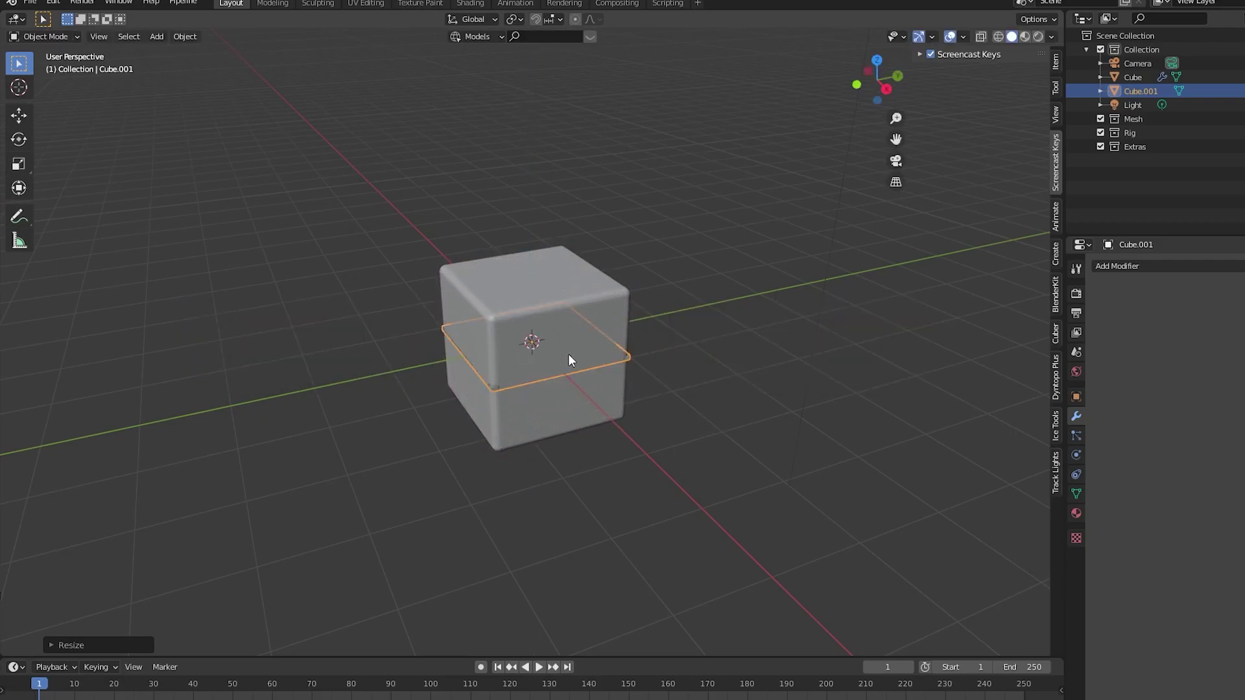
pyautogui.press('s')
pyautogui.click(586, 362)
pyautogui.press('s')
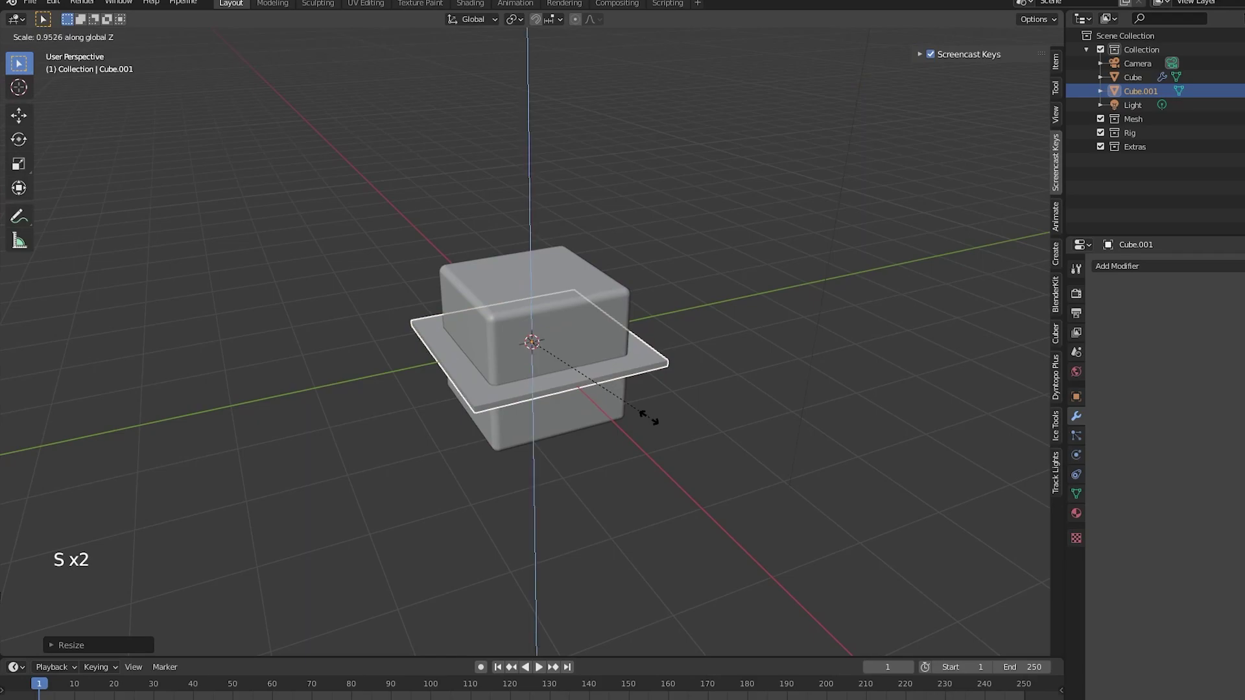
pyautogui.click(574, 368)
# Step: Move the slab up along Z in the right side view so it sits slightly above the cube's centre
pyautogui.click(885, 89)
pyautogui.click(19, 116)
pyautogui.scroll(3, 415, 253)
pyautogui.moveTo(533, 279)
pyautogui.mouseDown()
pyautogui.moveTo(533, 234)
pyautogui.moveTo(538, 261)
pyautogui.mouseUp()
# Step: Add a Boolean difference modifier to the bevelled cube using slab Cube.001 as its object, and hide the slab
pyautogui.click(624, 298)
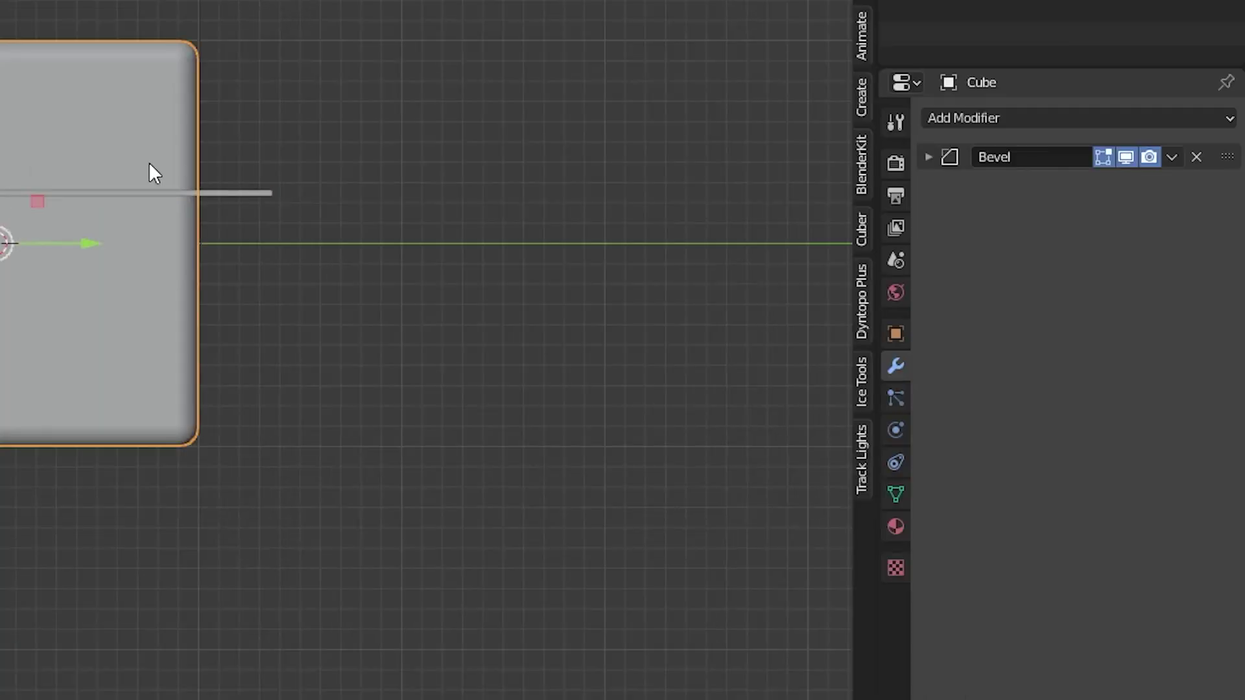
pyautogui.click(1006, 123)
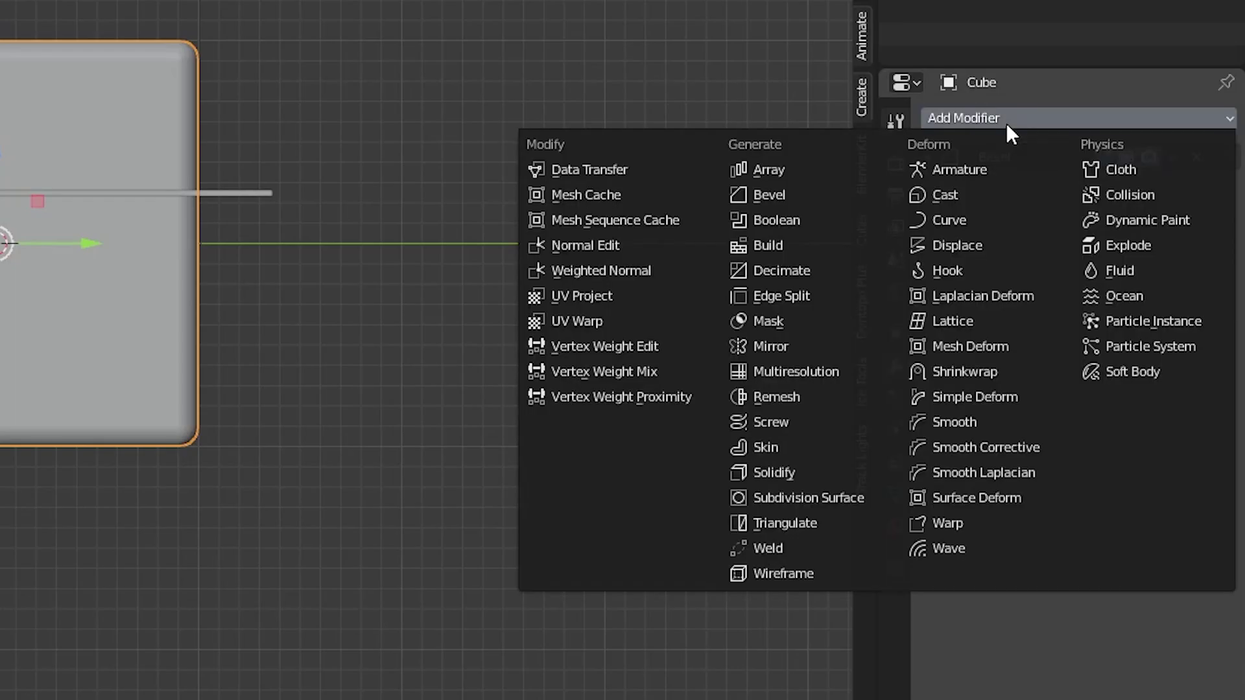
pyautogui.click(815, 219)
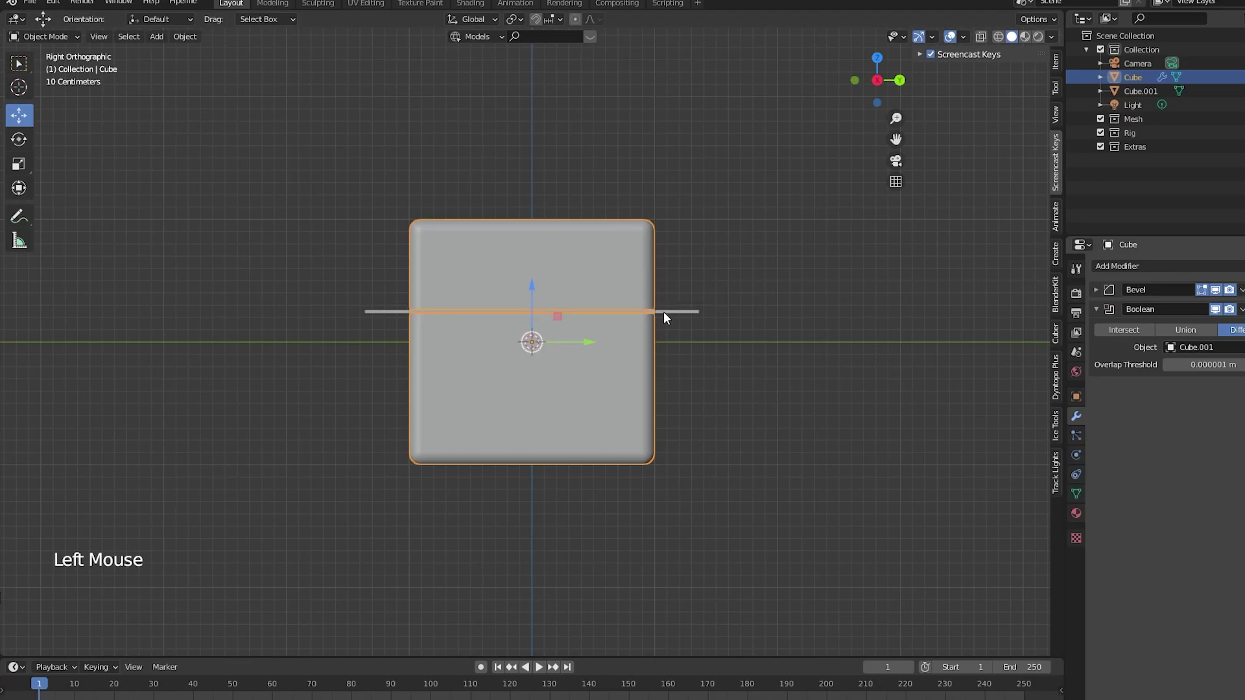
pyautogui.click(1240, 91)
pyautogui.click(1244, 91)
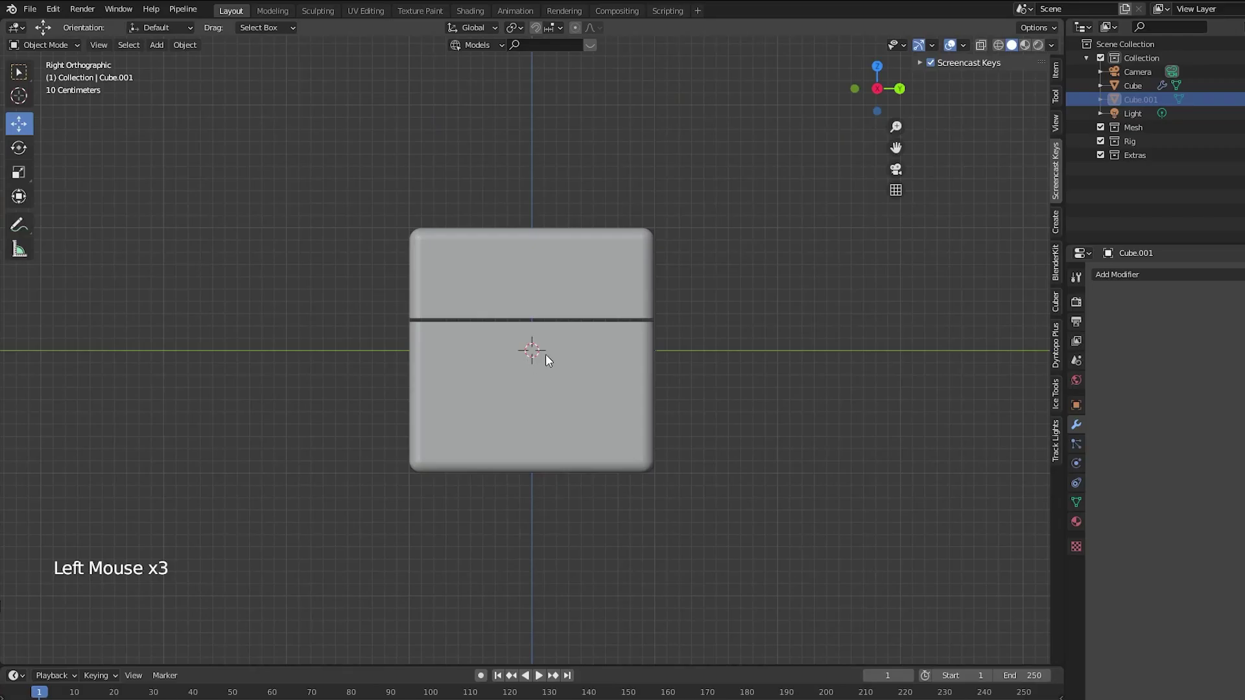
# Step: Unhide the slab, scale it thinner along Z to narrow the cut, and hide it again
pyautogui.moveTo(228, 498)
pyautogui.mouseDown(button='middle')
pyautogui.moveTo(294, 511)
pyautogui.moveTo(220, 508)
pyautogui.mouseUp(button='middle')
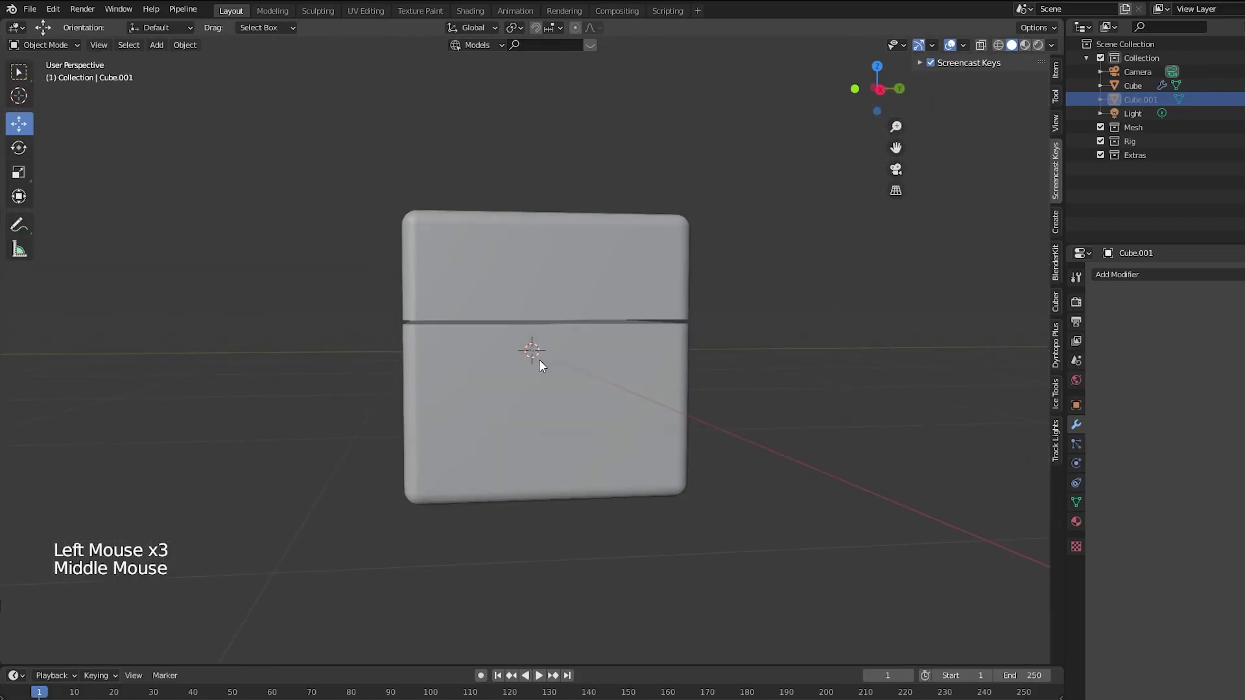
pyautogui.moveTo(539, 360); pyautogui.dragTo(583, 360, button='middle')
pyautogui.click(1244, 99)
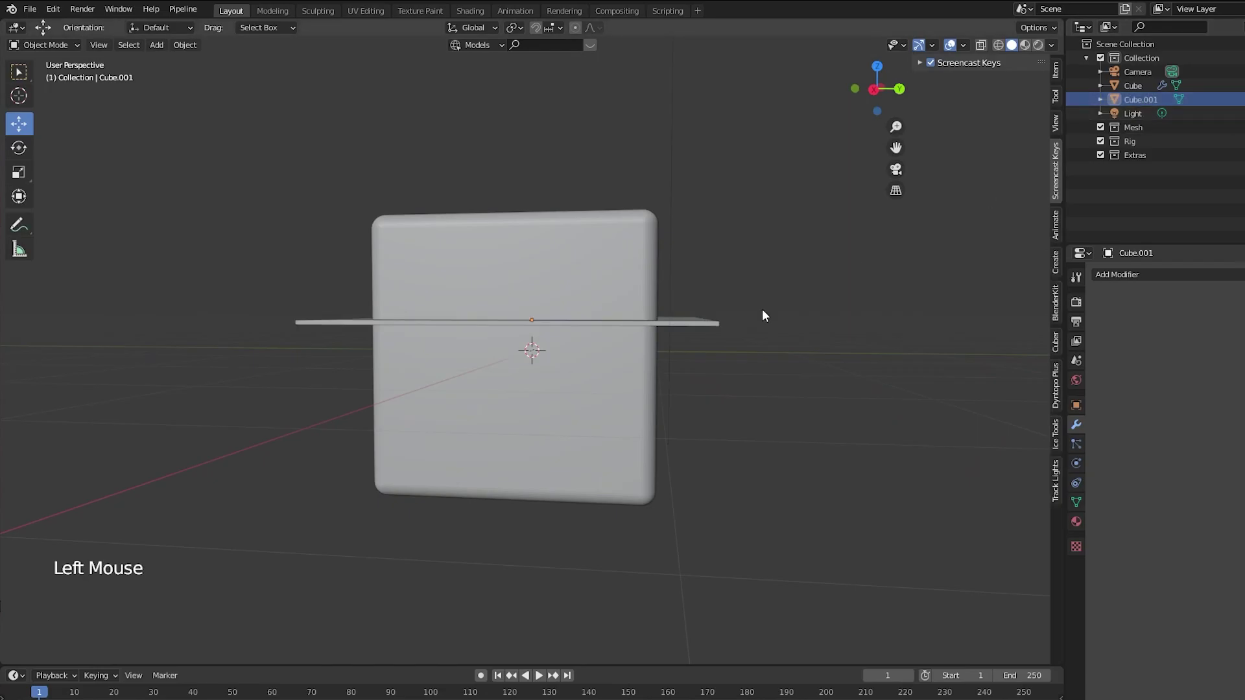
pyautogui.scroll(3, 730, 369)
pyautogui.press('s')
pyautogui.press('z')
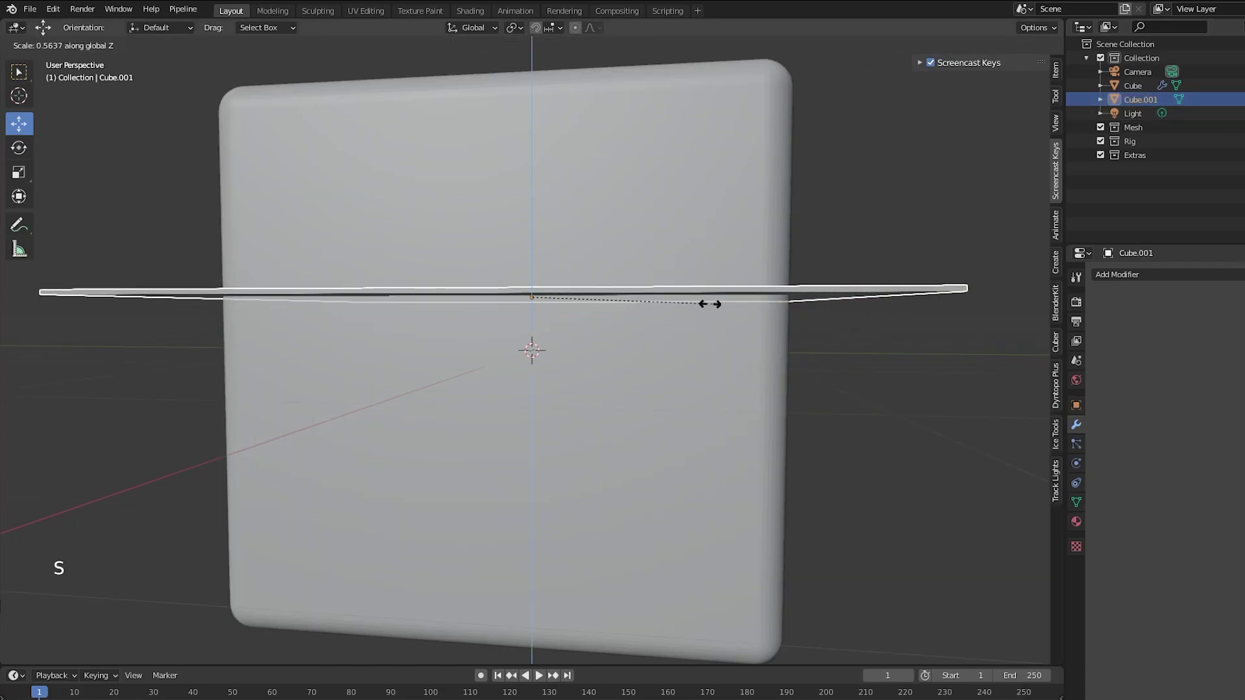
pyautogui.click(603, 295)
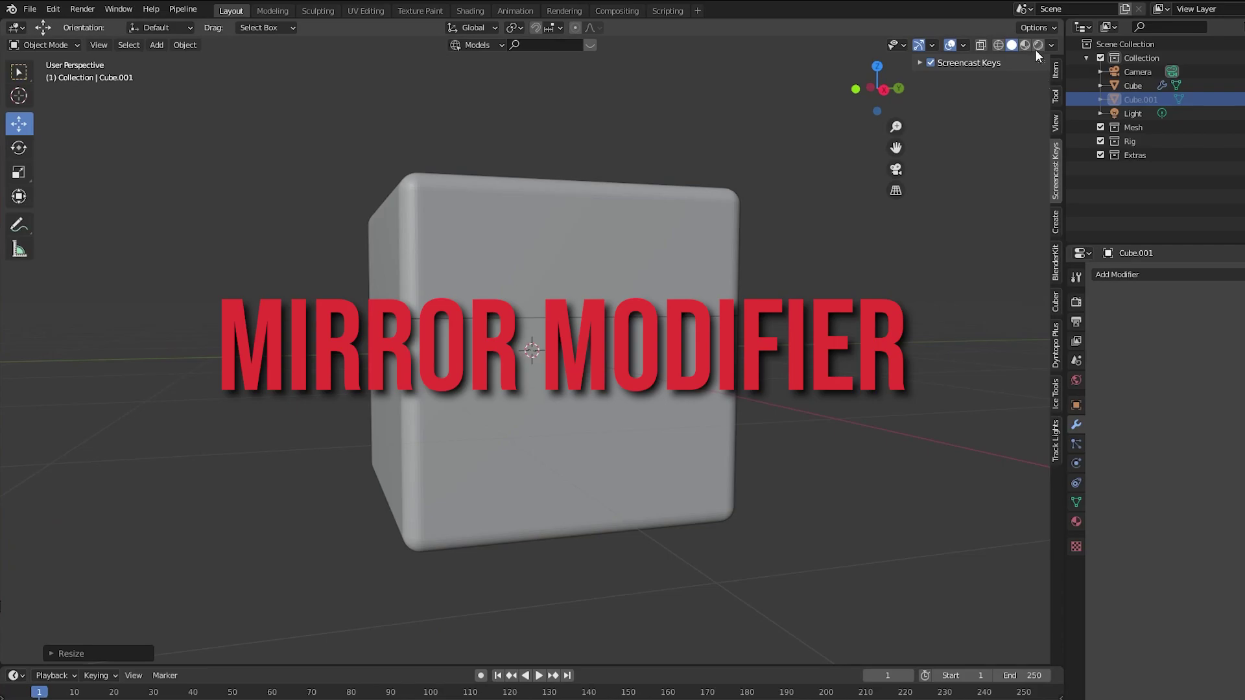
# Step: Preview in rendered shading and add a Mirror modifier to the cube with only the Z axis and Z bisect enabled
pyautogui.click(1036, 45)
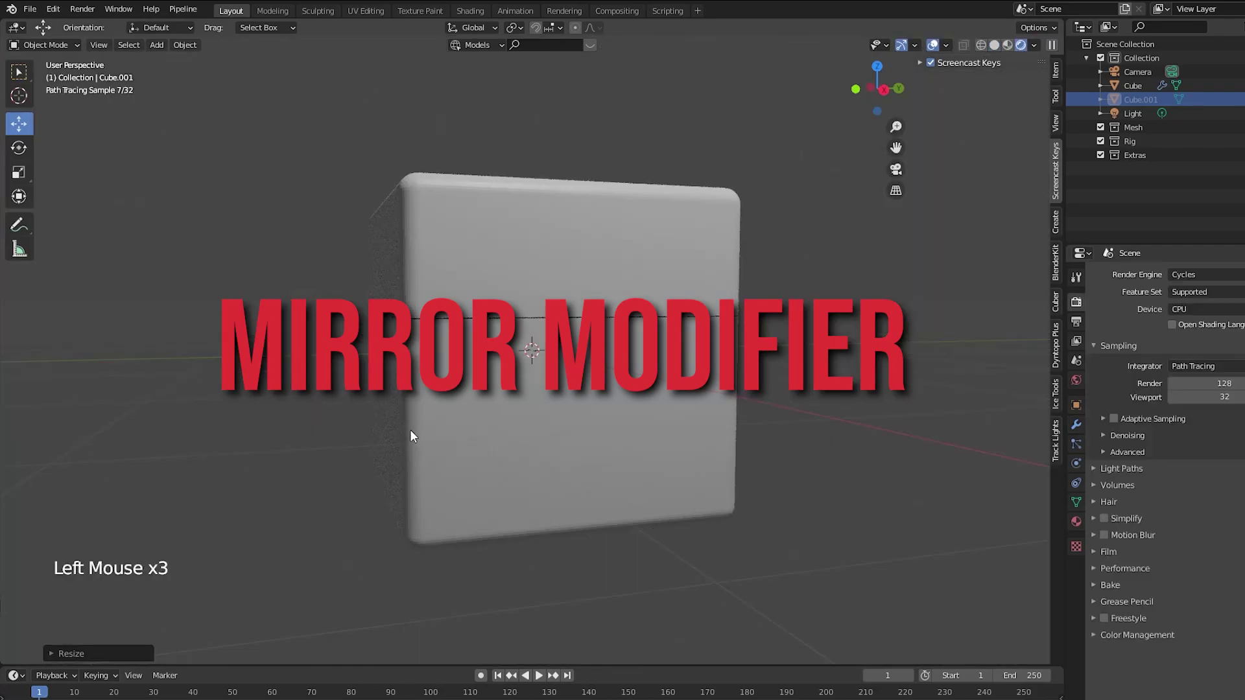
pyautogui.moveTo(410, 429); pyautogui.dragTo(446, 427, button='middle')
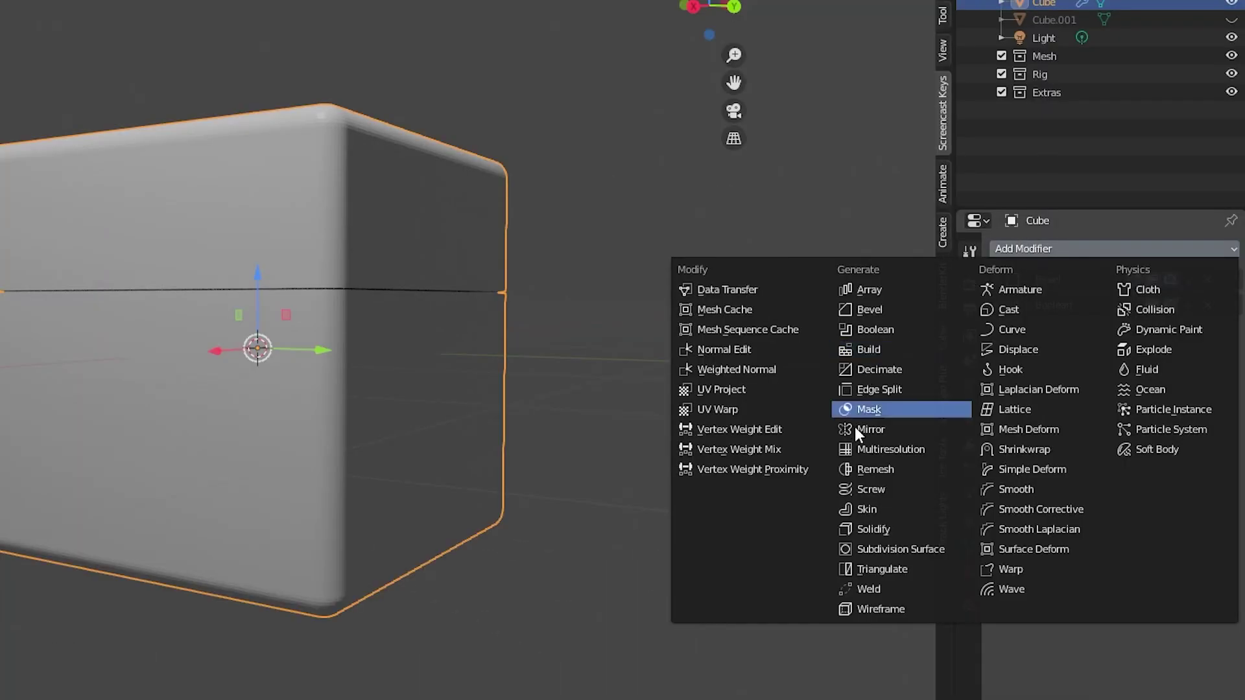
pyautogui.click(868, 431)
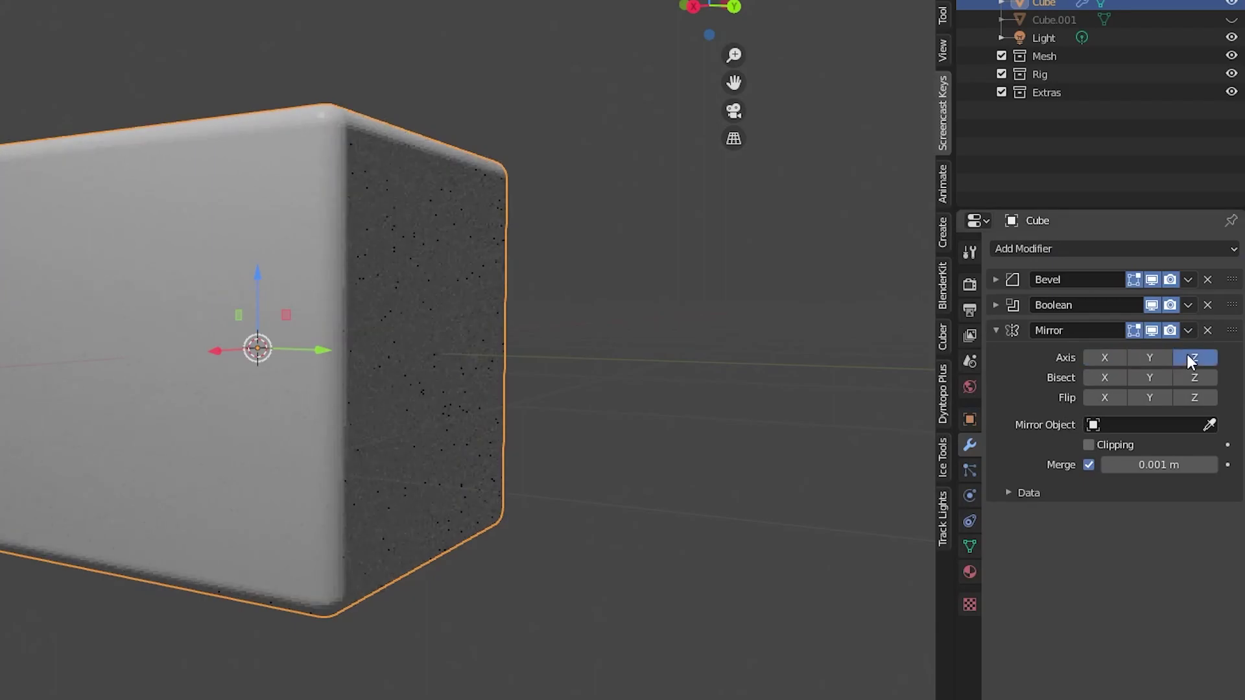
pyautogui.click(1195, 378)
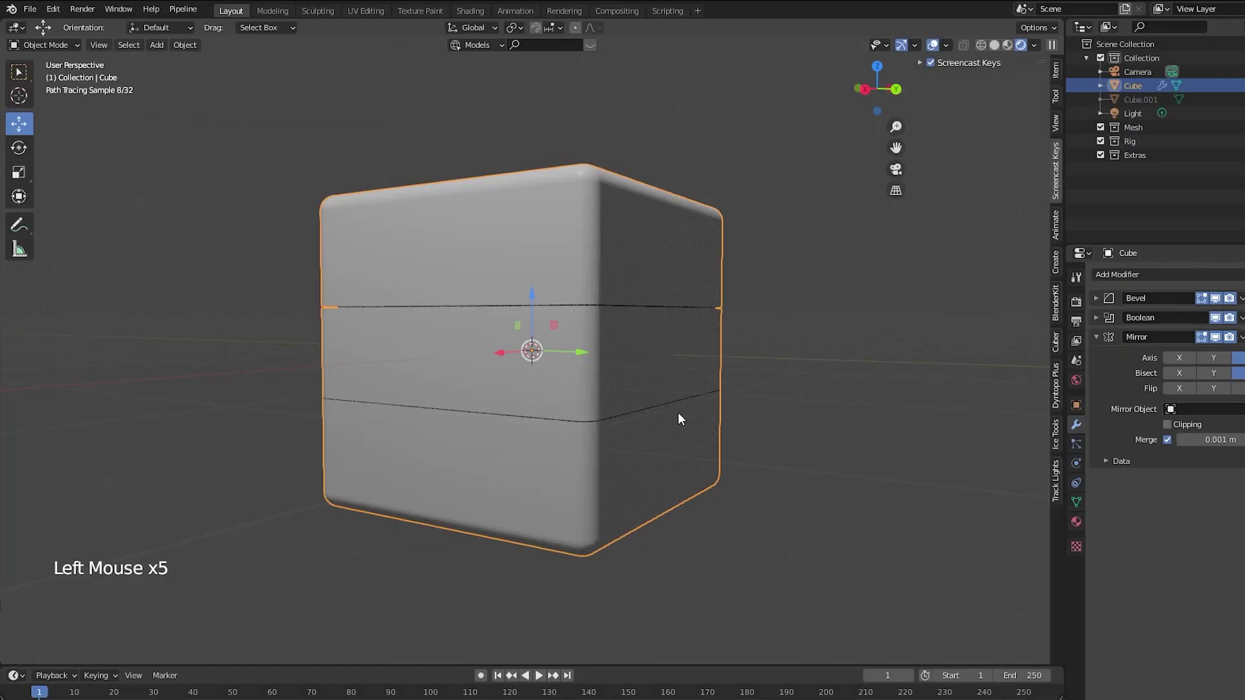
pyautogui.moveTo(678, 419); pyautogui.dragTo(738, 219, button='middle')
pyautogui.click(749, 414)
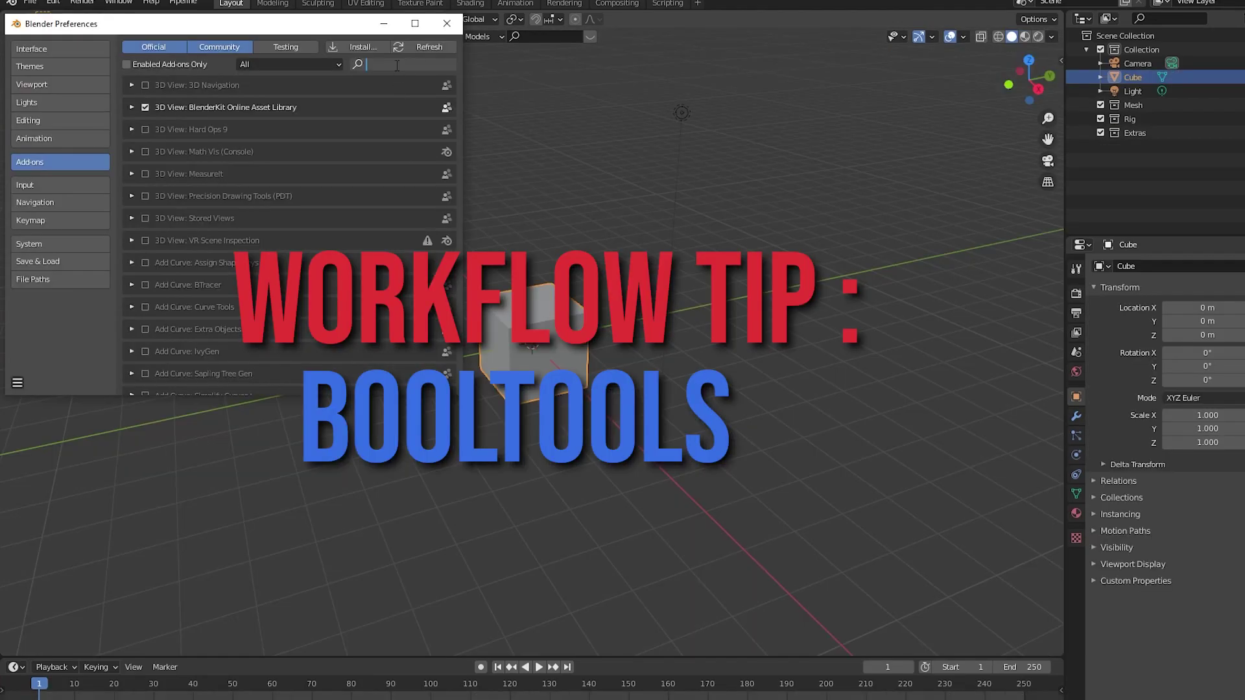
# Step: Search the add-ons for "bool" to find the Bool Tool add-on and view its details
pyautogui.write('ool')
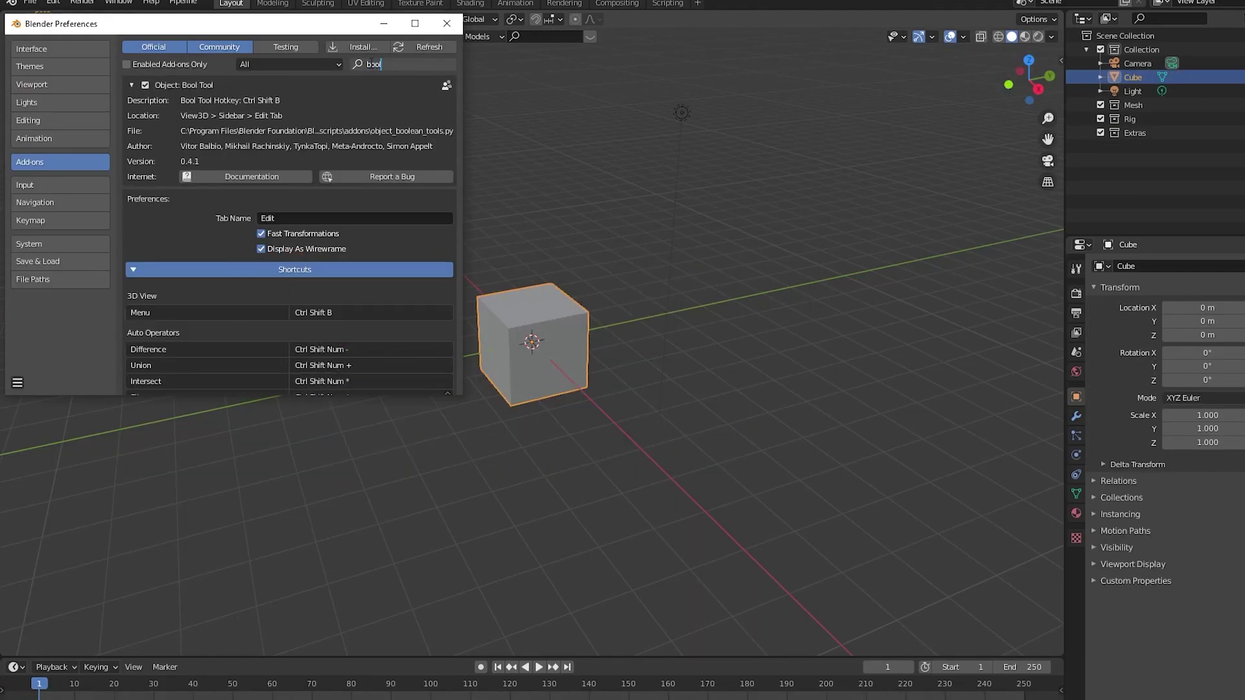
pyautogui.click(131, 85)
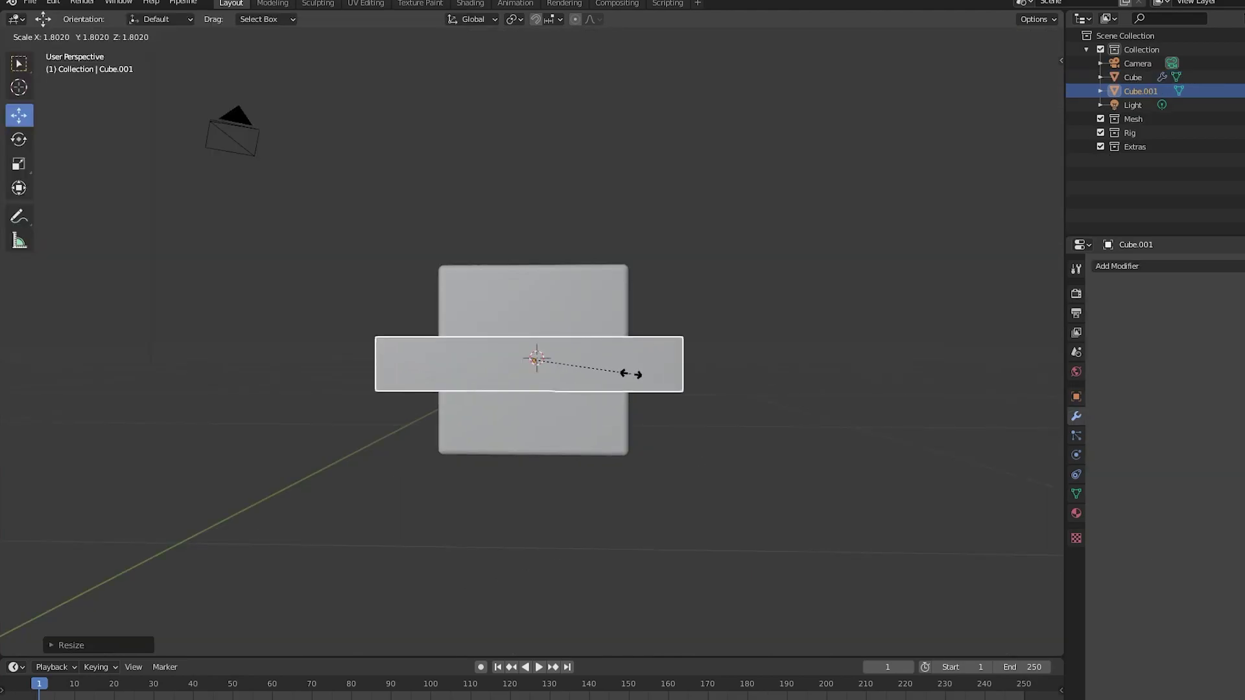
# Step: Scale the flat block to 1.074 in X and Y and 0.309 in Z, and subtract it from the bevelled cube with Bool Tool Difference
pyautogui.click(635, 372)
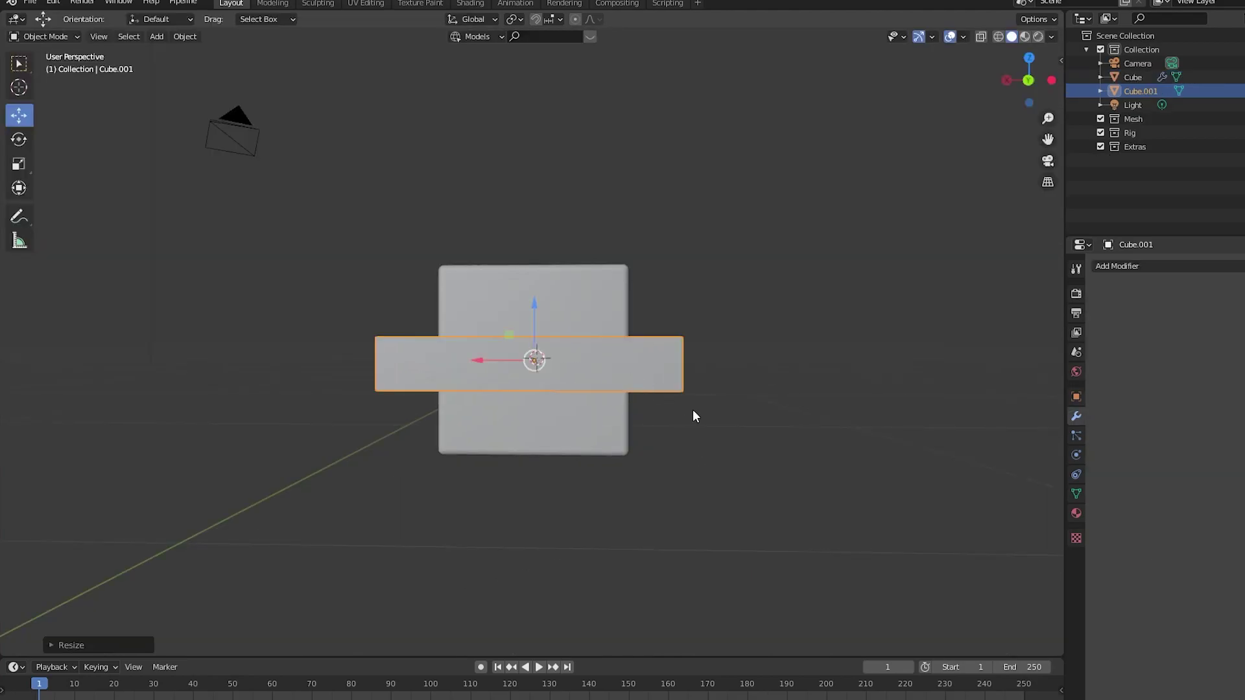
pyautogui.moveTo(693, 410); pyautogui.dragTo(698, 423, button='middle')
pyautogui.press('s')
pyautogui.click(676, 413)
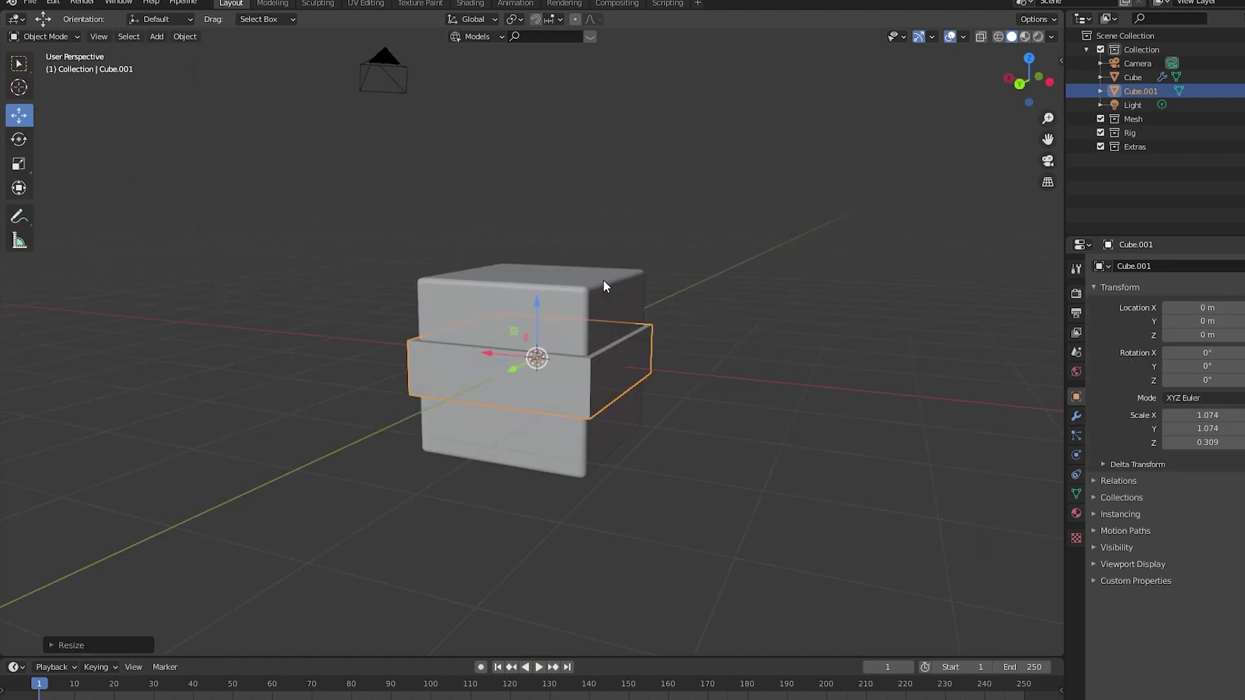
pyautogui.keyDown('shift'); pyautogui.click(604, 283); pyautogui.keyUp('shift')
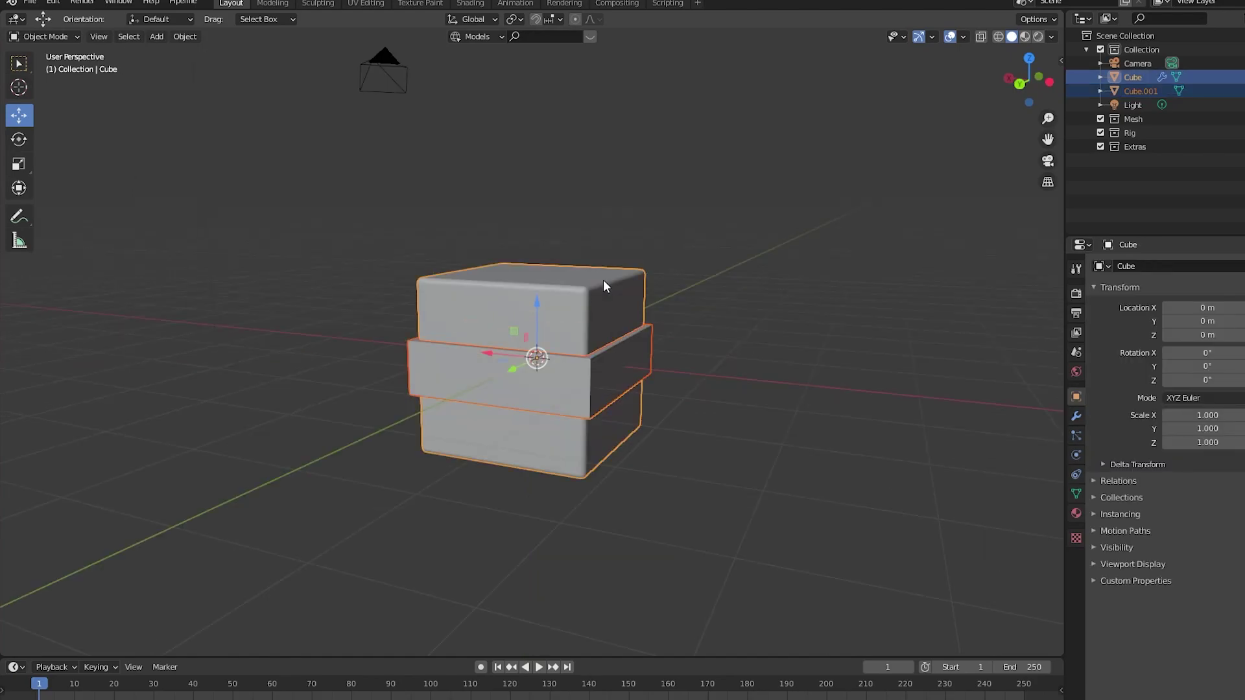
pyautogui.press('ctrl+shift+KP_Subtract')
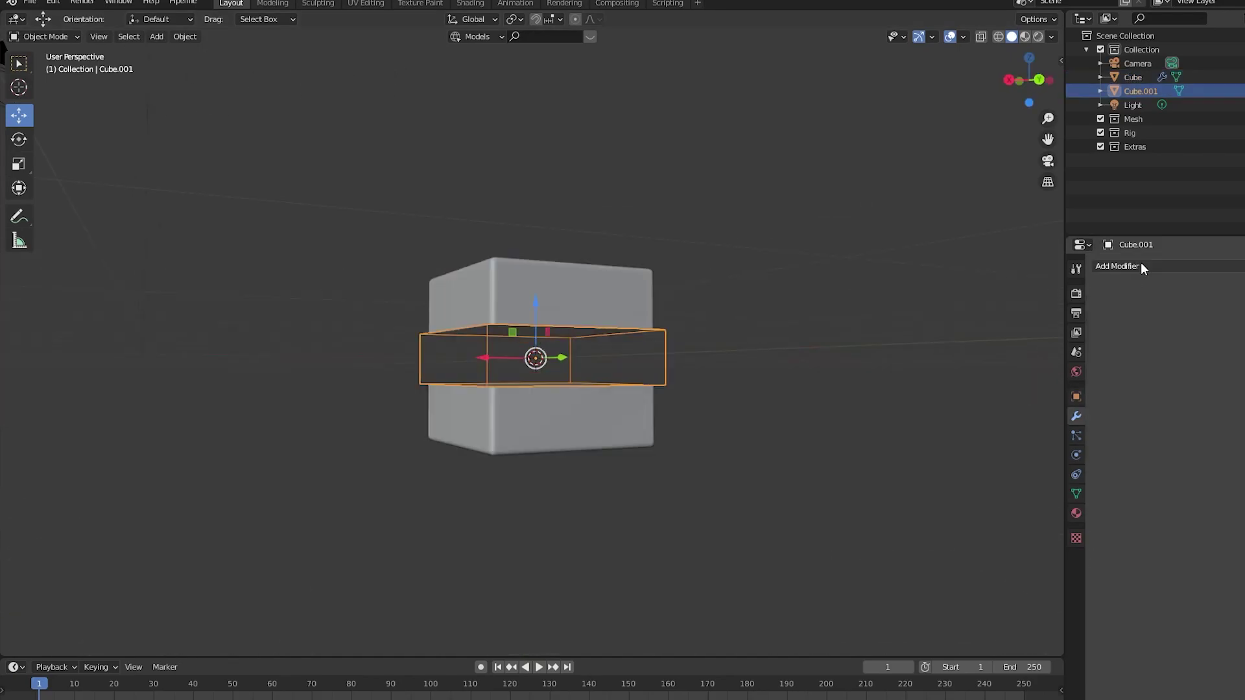
# Step: Add a Solidify modifier to the cutter block Cube.001 with a thickness of 0.04 m
pyautogui.click(1142, 266)
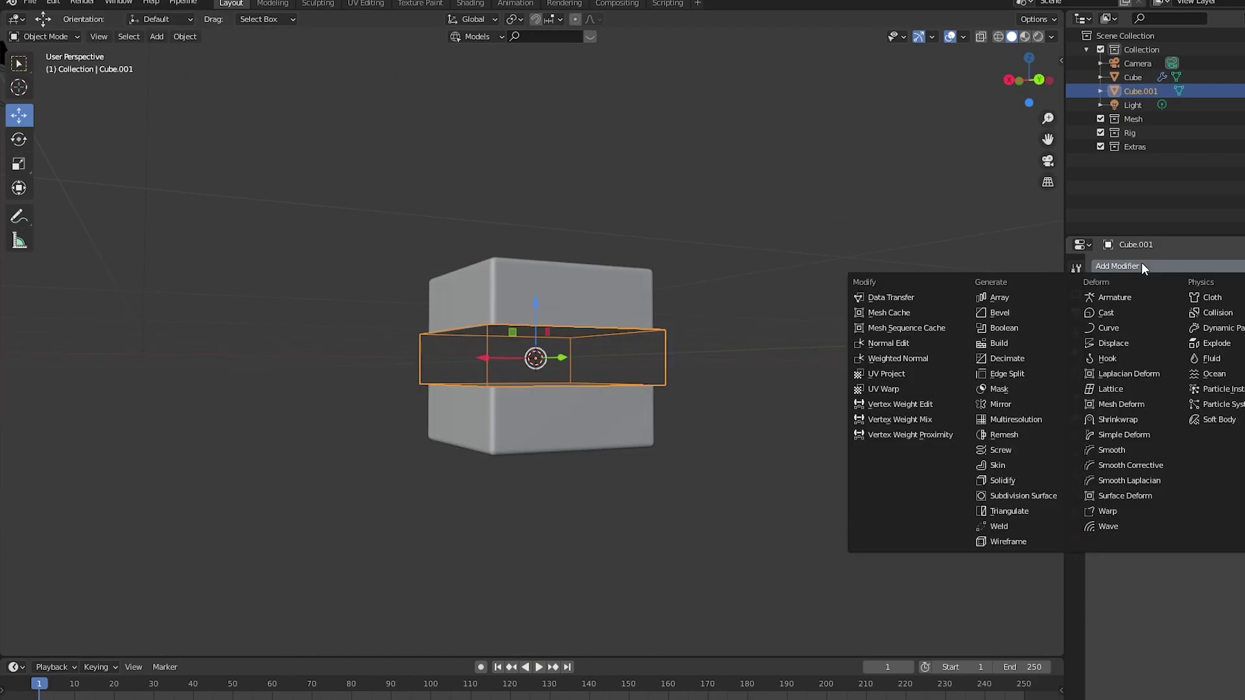
pyautogui.click(1019, 480)
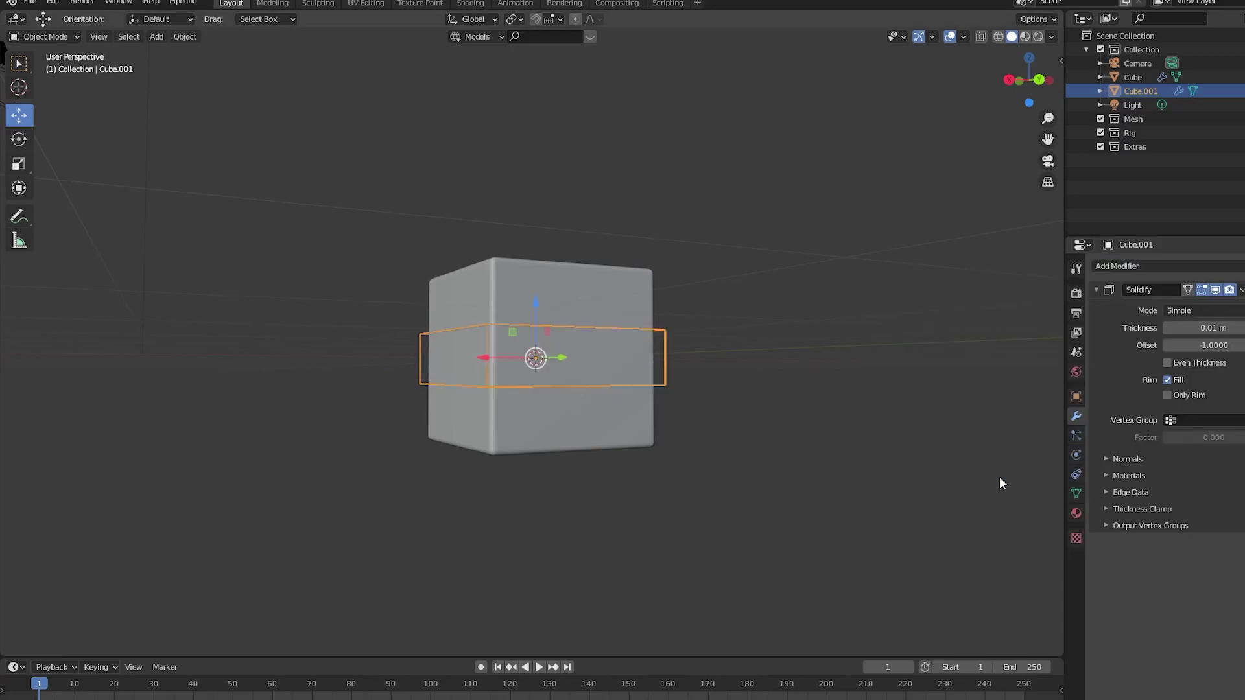
pyautogui.press('KP_1')
pyautogui.scroll(5, 702, 446)
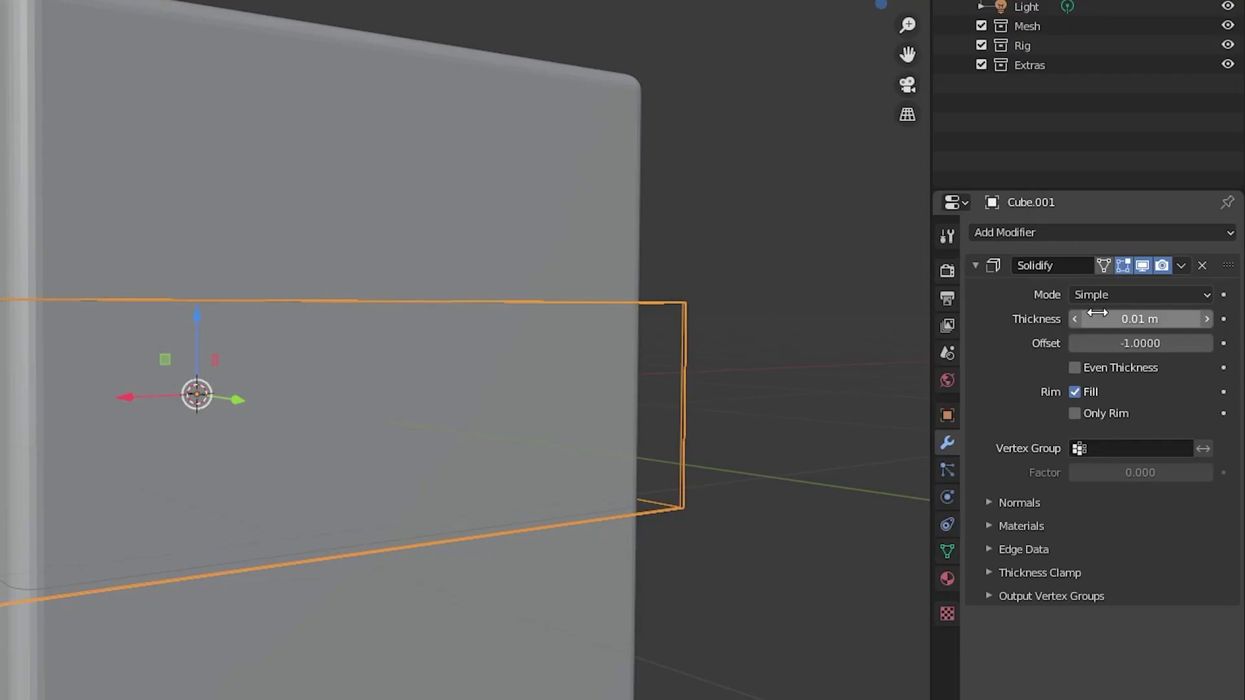
pyautogui.moveTo(1098, 313); pyautogui.dragTo(1147, 312)
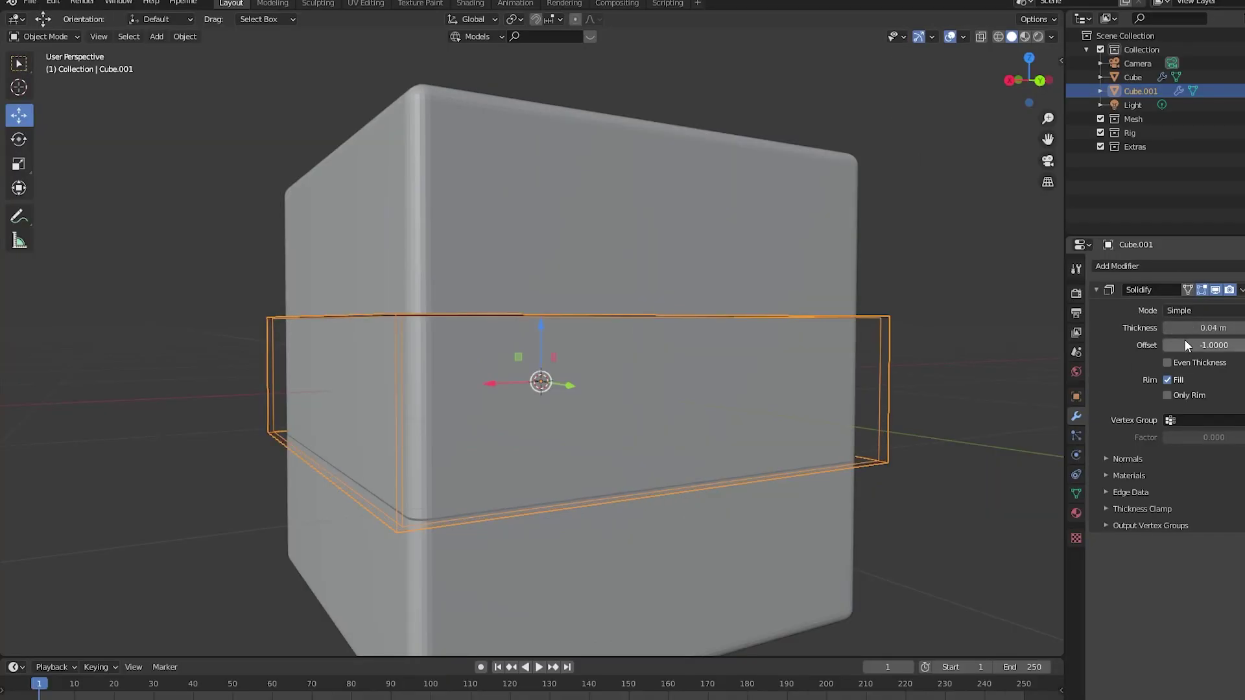
# Step: Hide the solidified cutter block and inspect the groove cut around the cube
pyautogui.click(1243, 91)
pyautogui.click(800, 340)
pyautogui.moveTo(876, 382); pyautogui.dragTo(755, 378, button='middle')
pyautogui.click(856, 372)
pyautogui.scroll(2, 856, 372)
# Step: In the right side view, move the vertical slab Cube.002 up about 1.37 m to the upper groove and about -0.14 m along Y
pyautogui.press('KP_3')
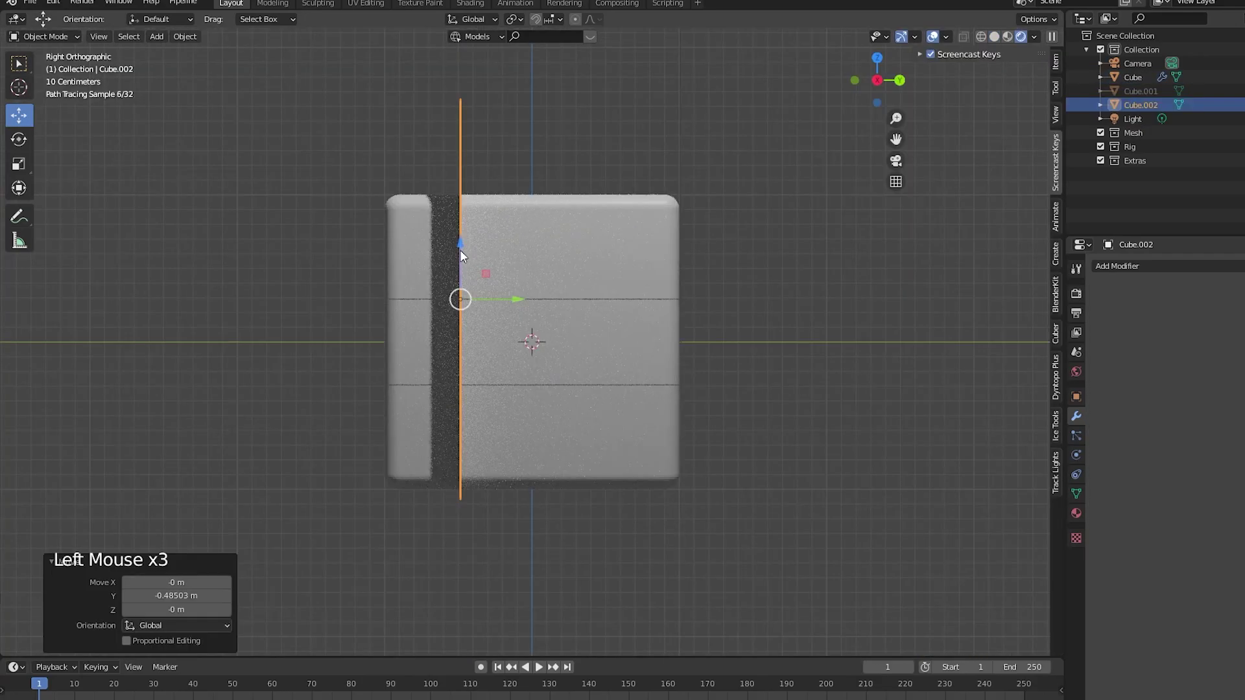
pyautogui.moveTo(460, 250); pyautogui.dragTo(483, 43)
pyautogui.scroll(5, 496, 239)
pyautogui.keyDown('shift'); pyautogui.moveTo(495, 214); pyautogui.dragTo(562, 489, button='middle'); pyautogui.keyUp('shift')
pyautogui.scroll(-2, 553, 433)
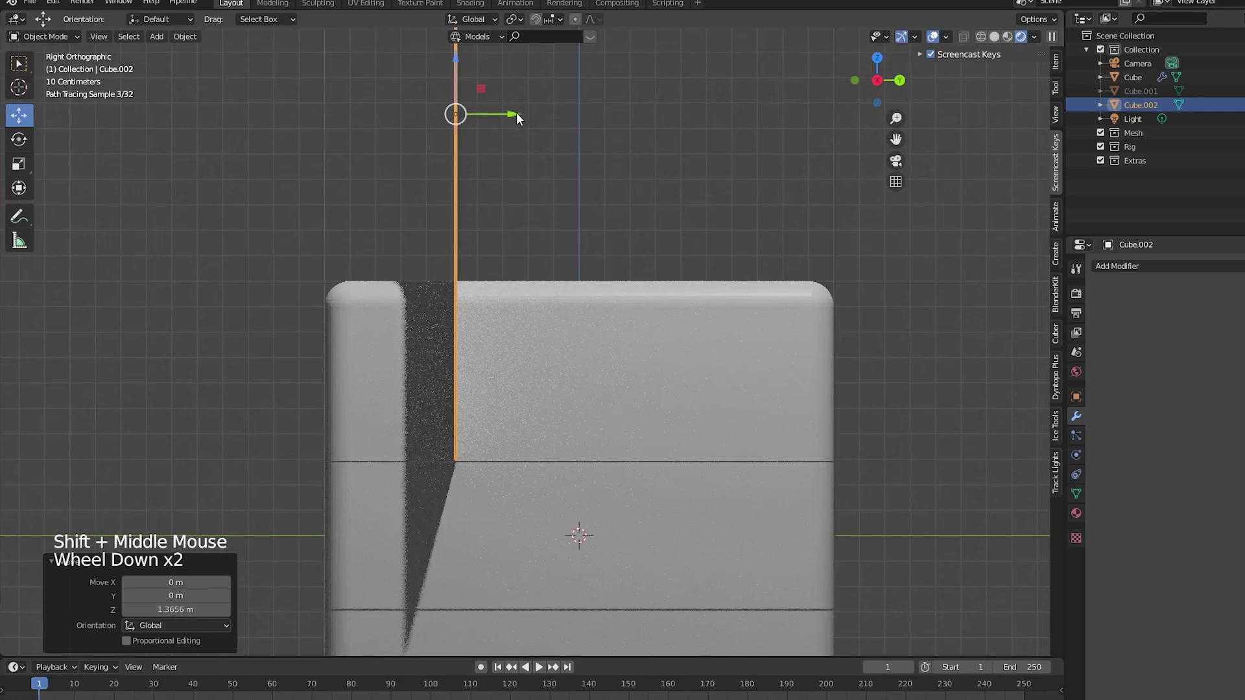
pyautogui.moveTo(517, 112); pyautogui.dragTo(476, 114)
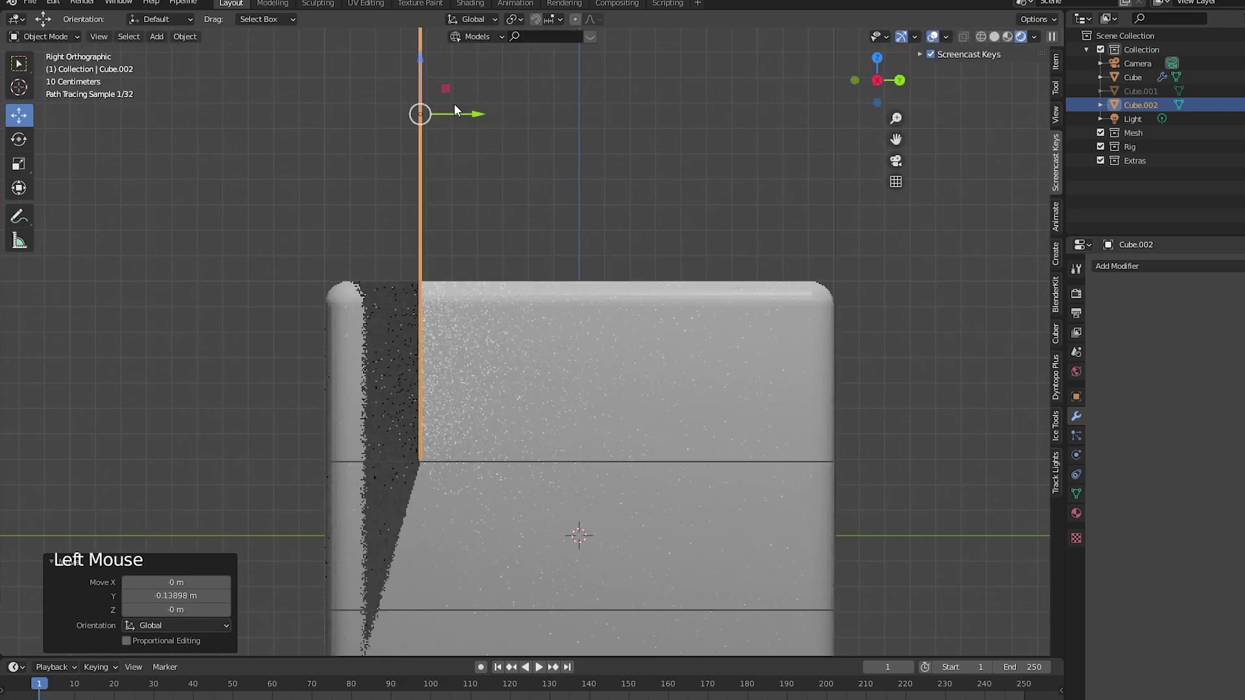
# Step: Move Boolean.001 above the Mirror modifier on the main cube, and enable Mirror's Bisect and Flip for Y
pyautogui.scroll(1, 432, 271)
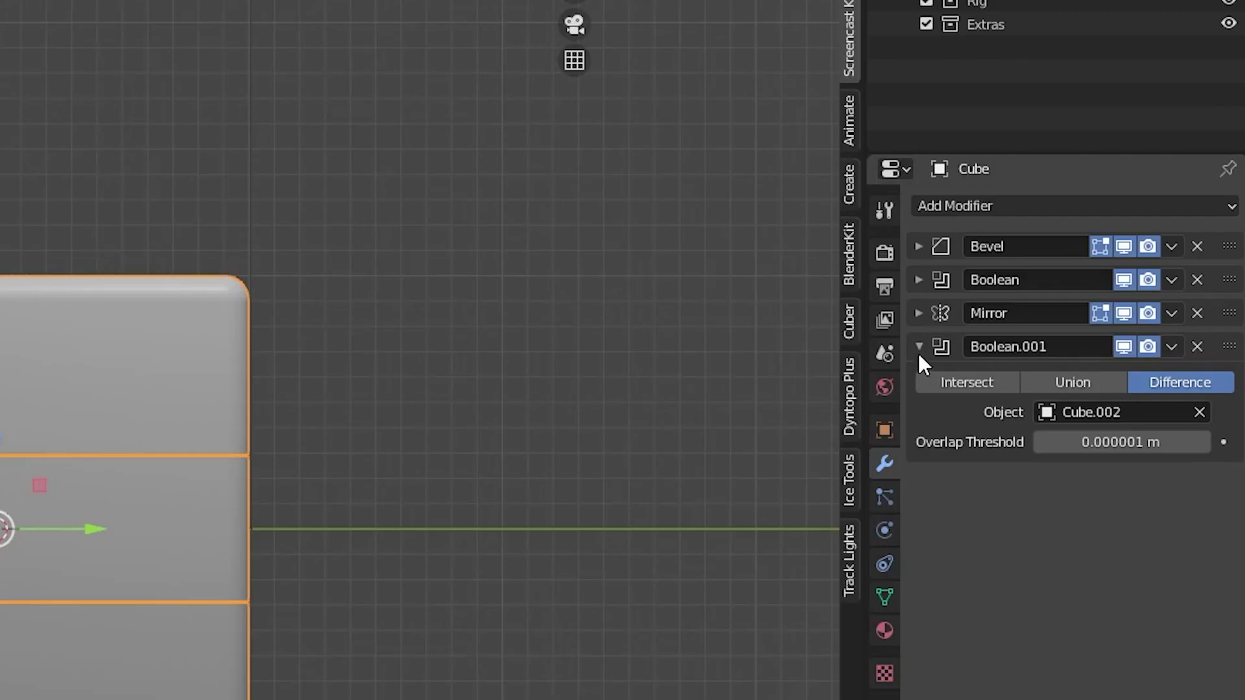
pyautogui.click(918, 350)
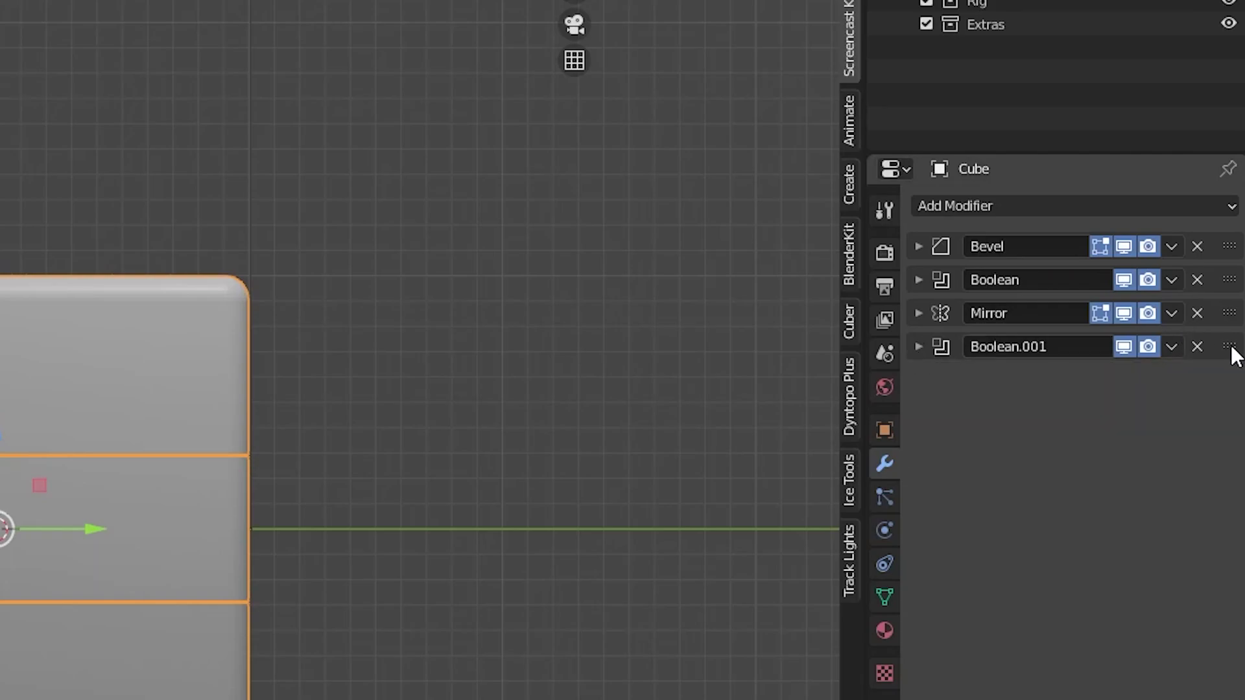
pyautogui.moveTo(1232, 348); pyautogui.dragTo(1227, 304)
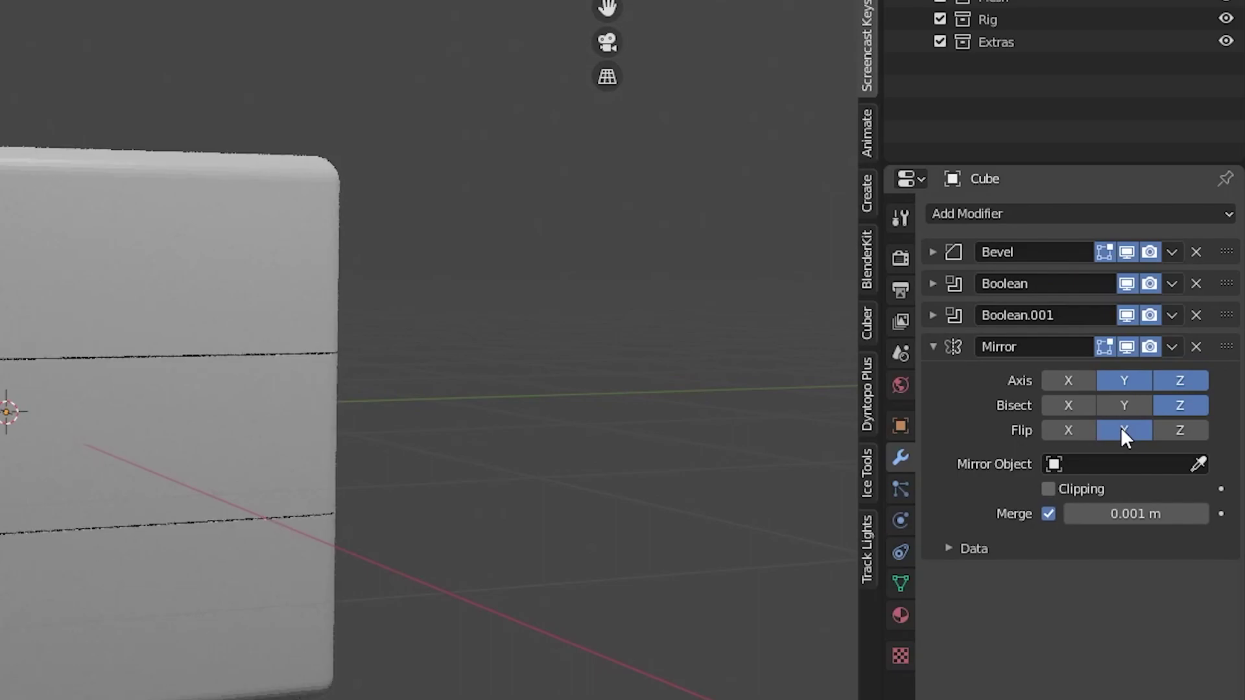
pyautogui.click(1123, 407)
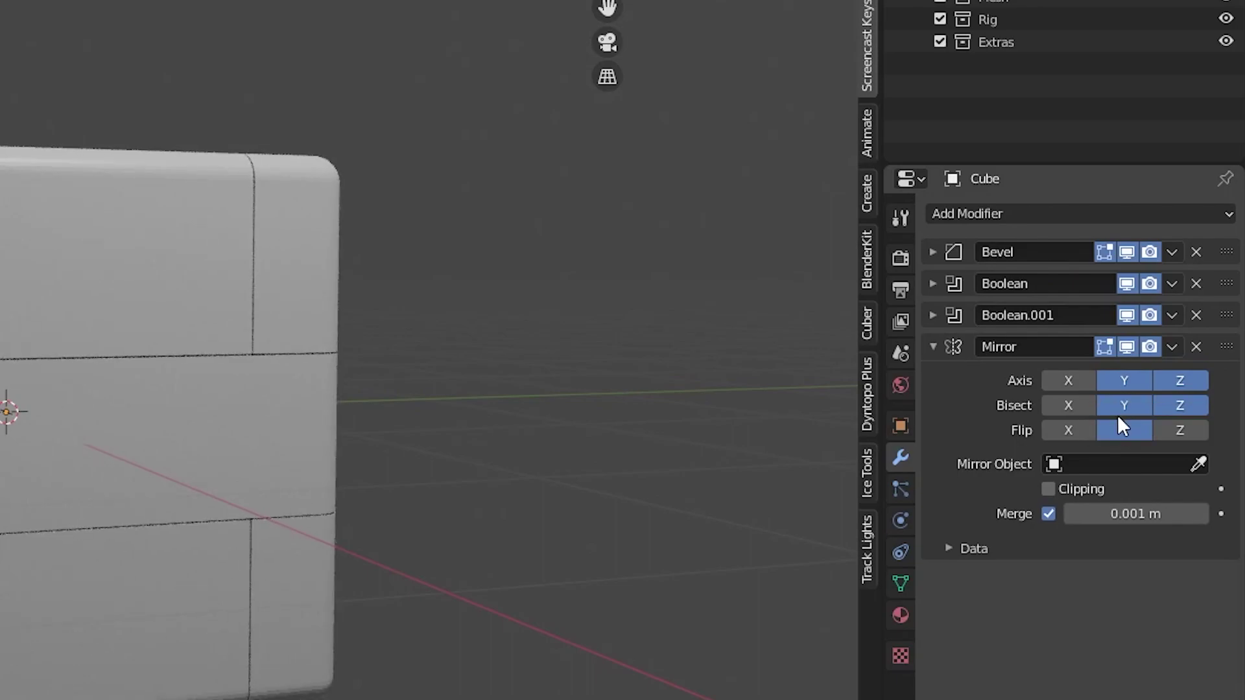
pyautogui.click(1122, 431)
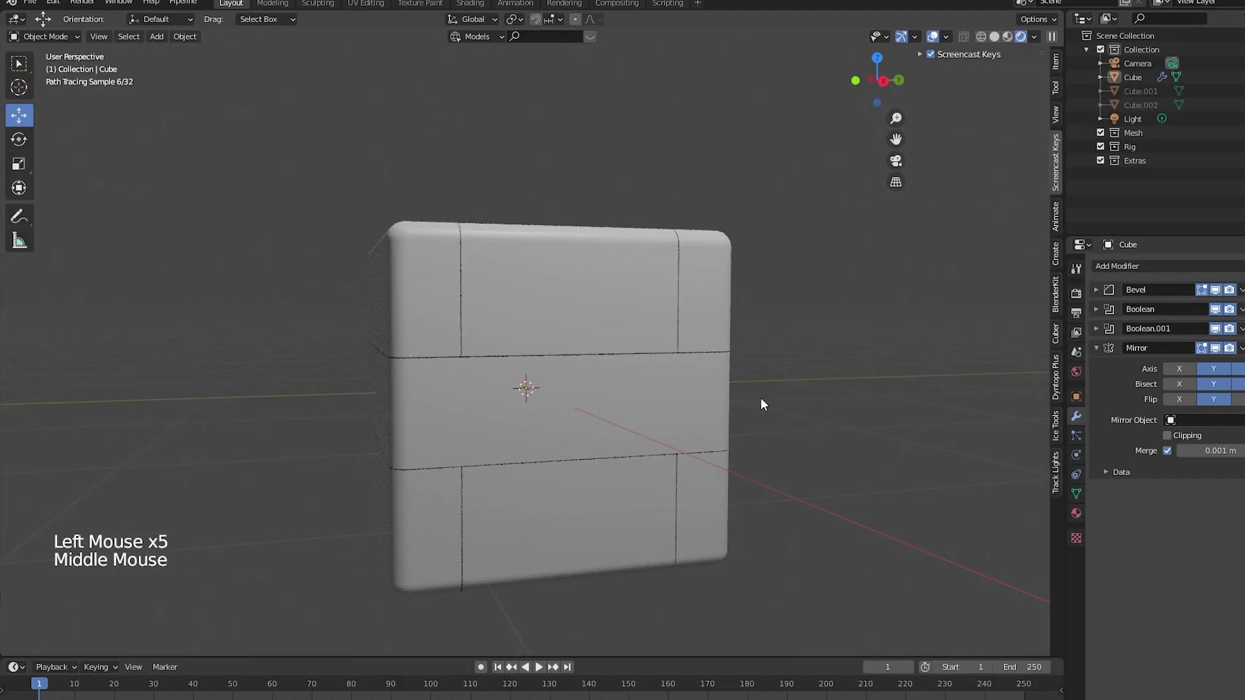
# Step: Resize the small block Cube.003 along Y and X into a thin wide plate and position it on the cube's face between the horizontal grooves
pyautogui.moveTo(387, 428); pyautogui.dragTo(308, 390, button='middle')
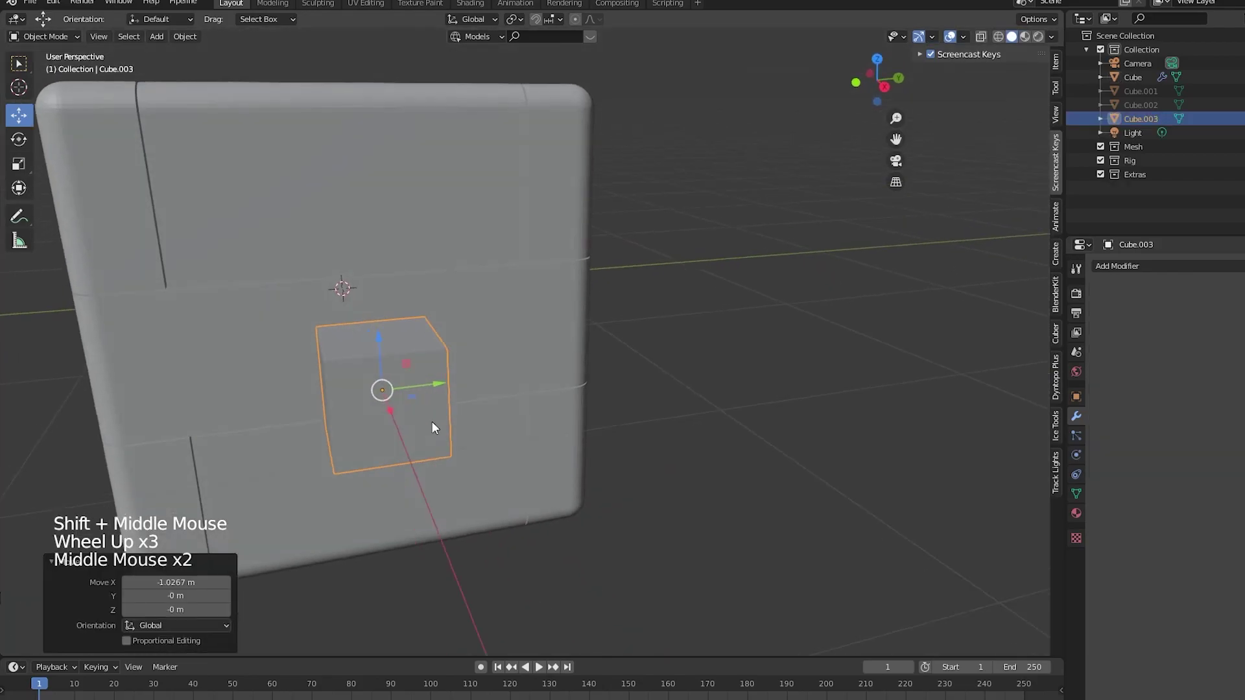
pyautogui.moveTo(432, 421); pyautogui.dragTo(475, 419, button='middle')
pyautogui.moveTo(529, 421); pyautogui.dragTo(465, 406)
pyautogui.moveTo(486, 360); pyautogui.dragTo(335, 406)
pyautogui.press('s')
pyautogui.press('y')
pyautogui.click(439, 405)
pyautogui.press('s')
pyautogui.press('x')
pyautogui.click(354, 395)
pyautogui.click(892, 85)
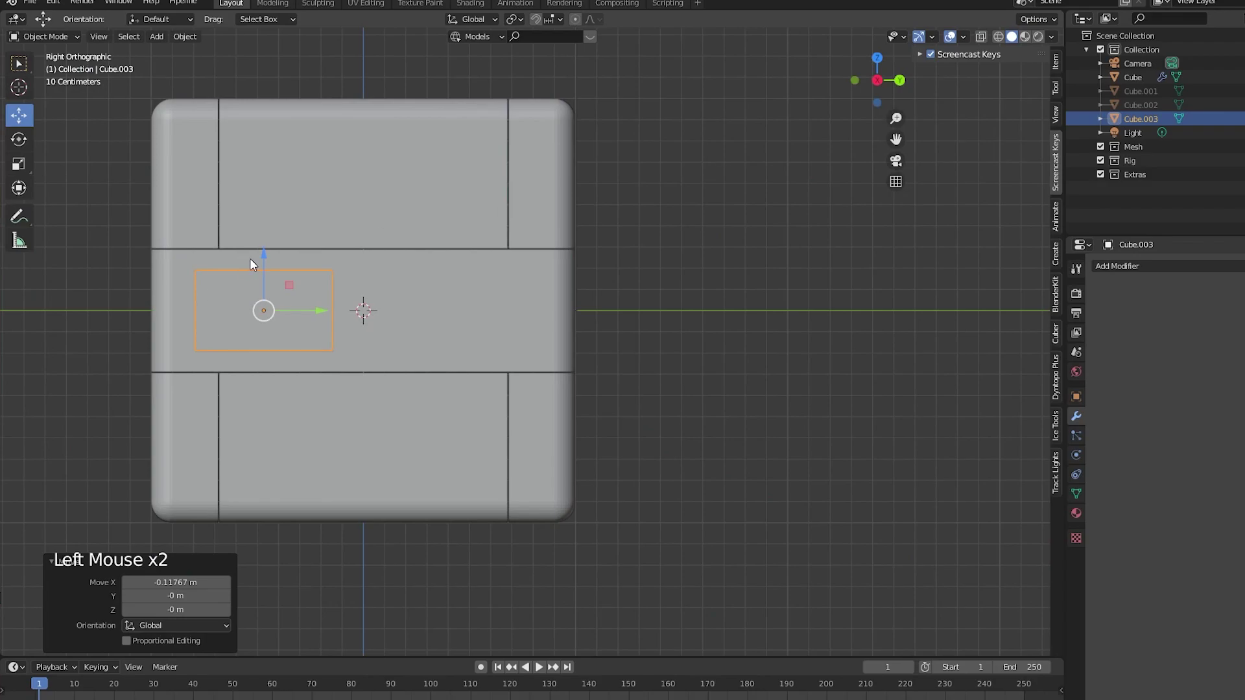
pyautogui.moveTo(263, 255); pyautogui.dragTo(263, 249)
# Step: In Edit Mode, bevel the four corner edges of the plate Cube.003 into rounded corners
pyautogui.moveTo(306, 295); pyautogui.dragTo(415, 467, button='middle')
pyautogui.press('Tab')
pyautogui.doubleClick(391, 497)
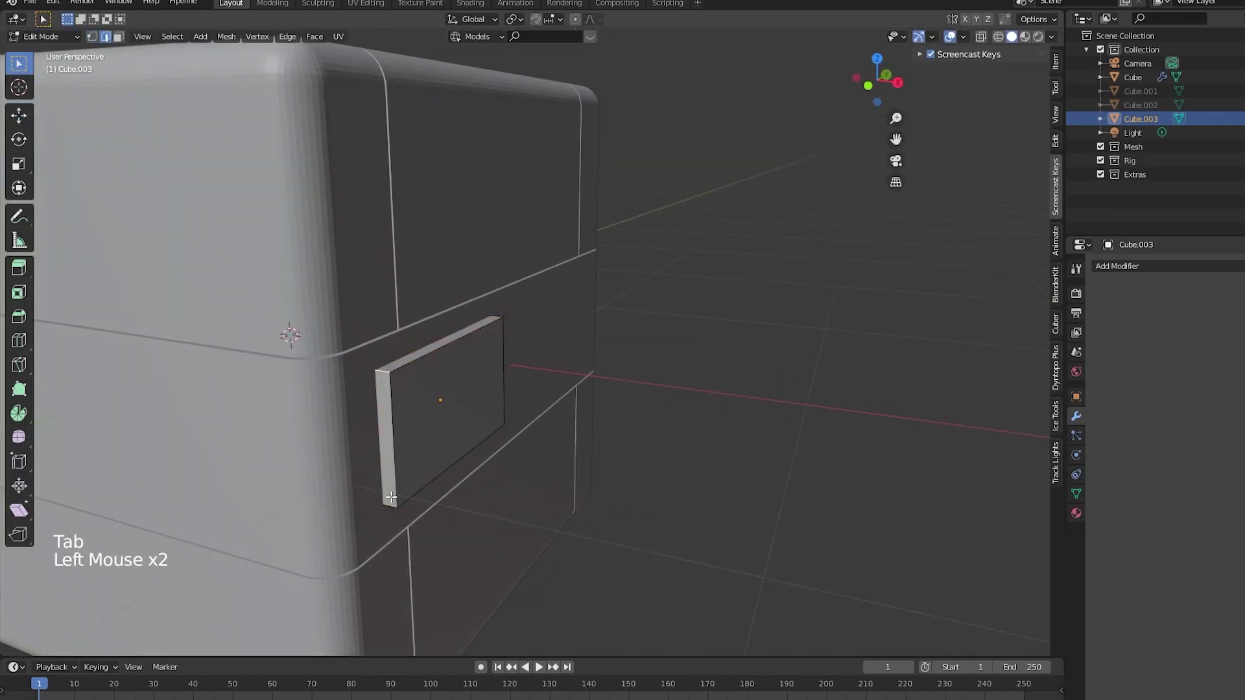
pyautogui.keyDown('shift'); pyautogui.click(492, 314); pyautogui.keyUp('shift')
pyautogui.moveTo(490, 316); pyautogui.dragTo(390, 325, button='middle')
pyautogui.keyDown('shift'); pyautogui.click(314, 346); pyautogui.keyUp('shift')
pyautogui.keyDown('shift'); pyautogui.moveTo(314, 346); pyautogui.dragTo(447, 360, button='middle'); pyautogui.keyUp('shift')
pyautogui.click(19, 317)
pyautogui.moveTo(376, 323); pyautogui.dragTo(353, 324)
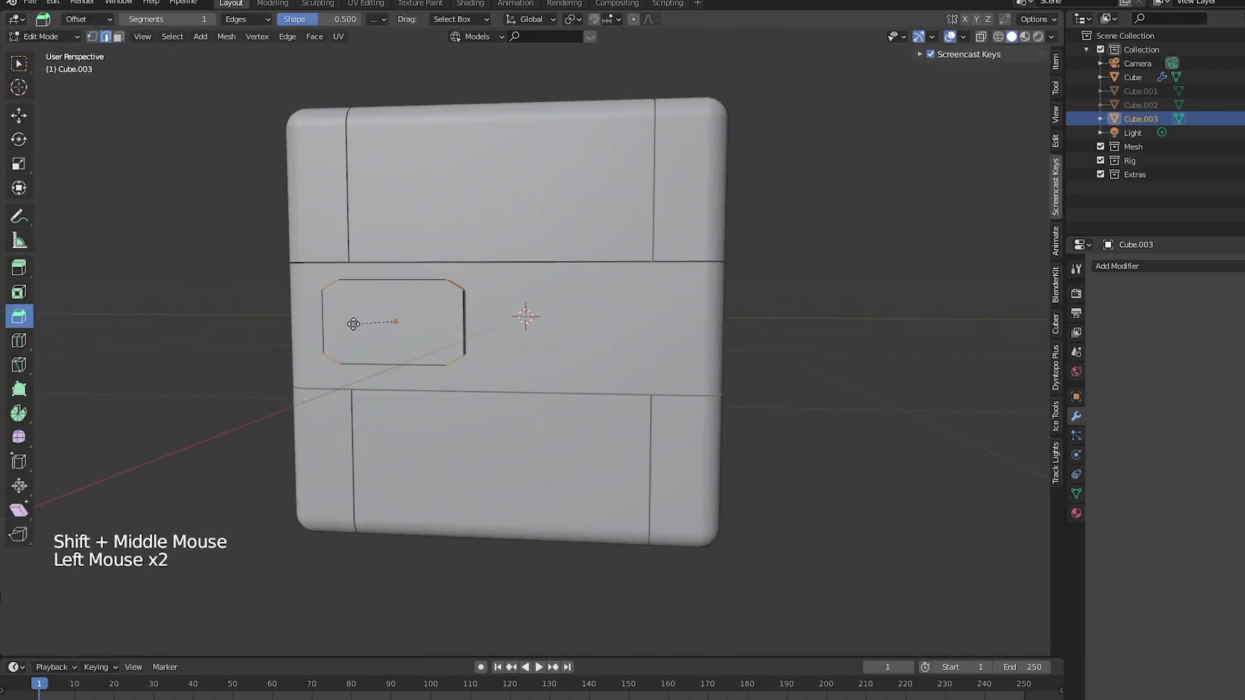
pyautogui.click(178, 446)
# Step: Add a Boolean modifier set to Difference to the main cube, with Cube.003 as the cutter object
pyautogui.moveTo(4, 376); pyautogui.dragTo(149, 321, button='middle')
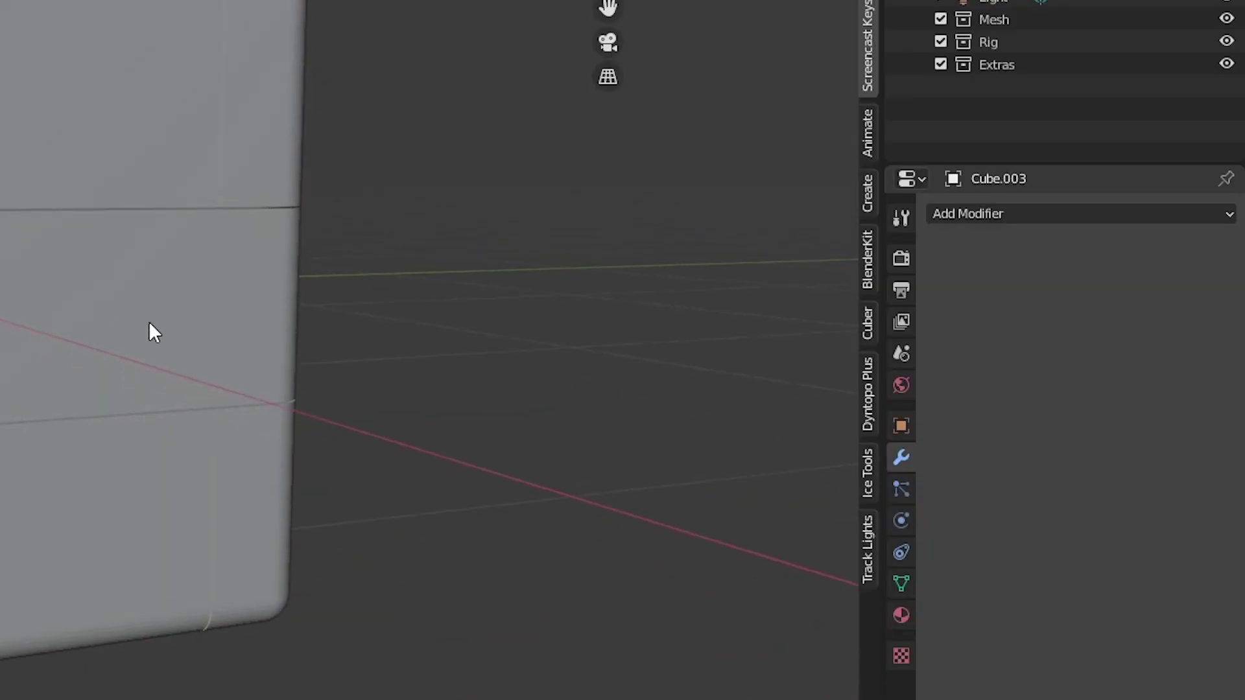
pyautogui.click(149, 321)
pyautogui.click(1037, 214)
pyautogui.click(778, 313)
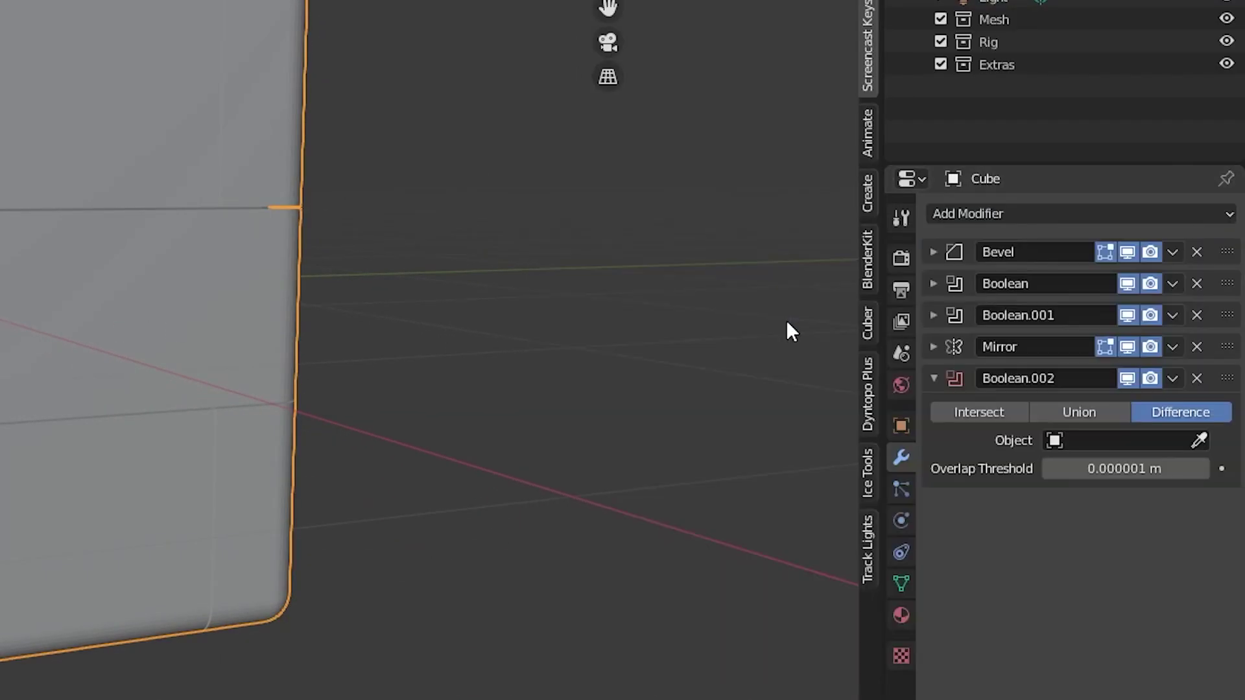
pyautogui.click(4, 253)
# Step: Duplicate Cube.003 about 0.176 m along X, hide the original, and move the copy Cube.004 along X to sit in the recess
pyautogui.hotkey('shift', 'd')
pyautogui.press('x')
pyautogui.click(389, 293)
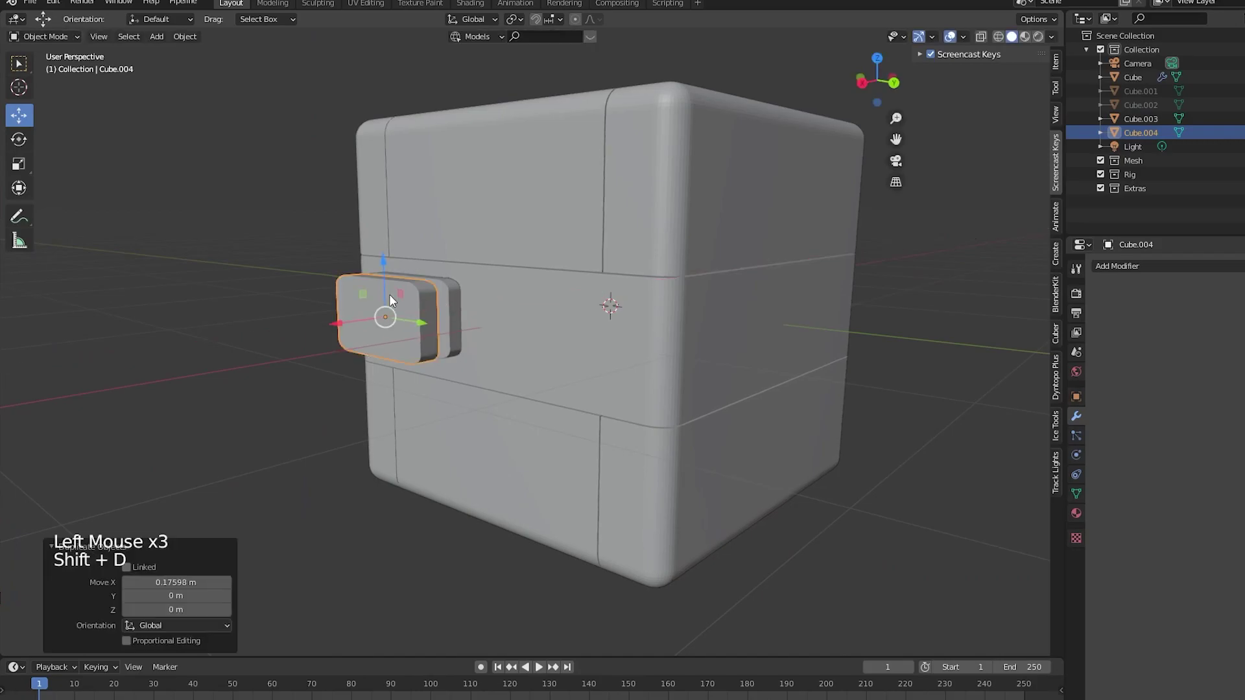
pyautogui.click(1242, 118)
pyautogui.moveTo(508, 281); pyautogui.dragTo(584, 292, button='middle')
pyautogui.moveTo(579, 370); pyautogui.dragTo(537, 362)
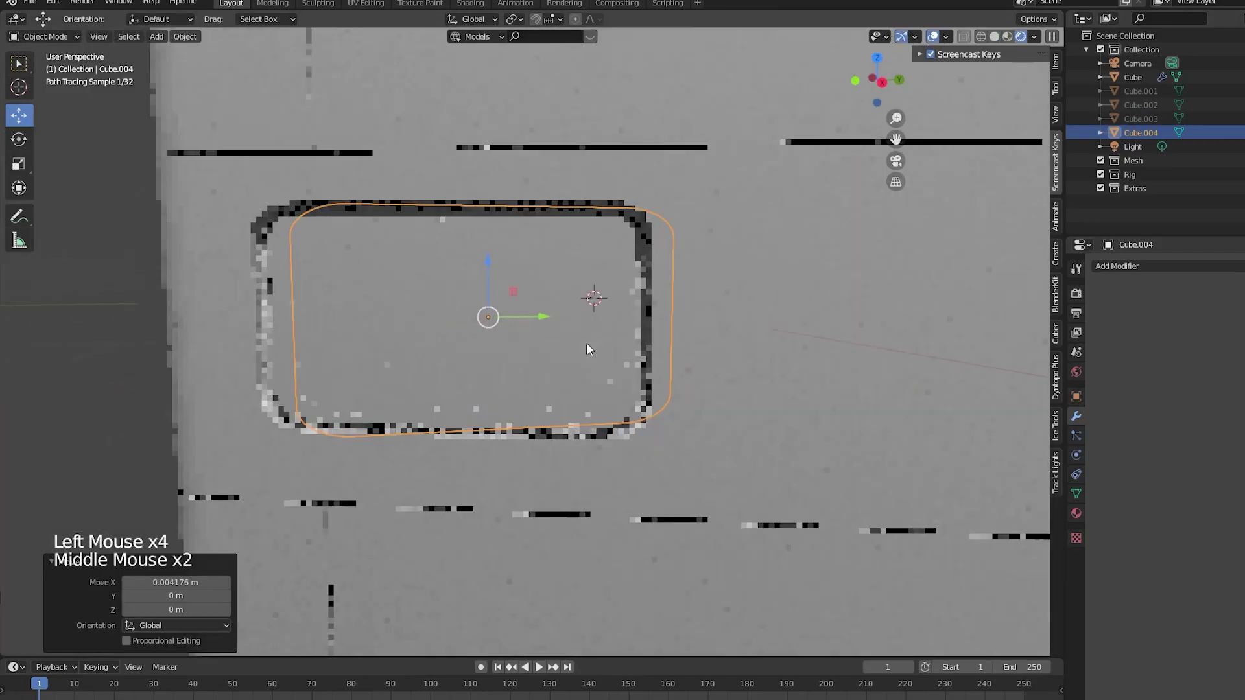
# Step: Select the inset panel Cube.004 and bevel its edges slightly in Edit Mode
pyautogui.click(85, 353)
pyautogui.scroll(-6, 85, 352)
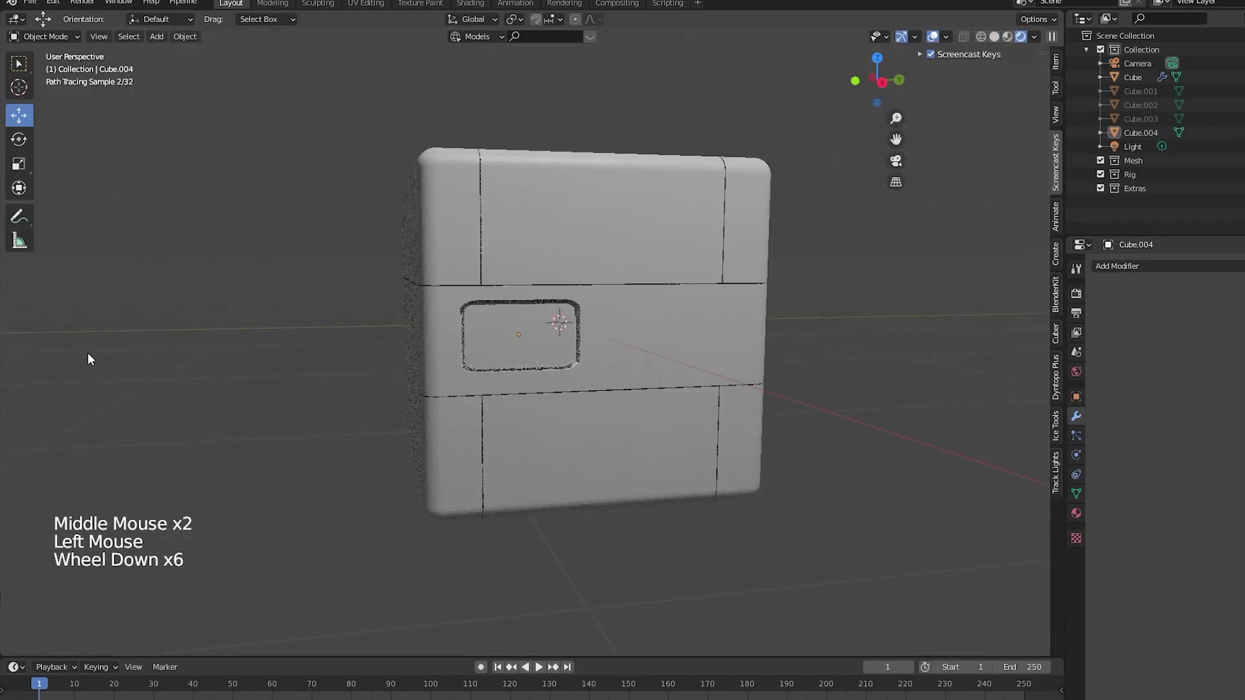
pyautogui.scroll(7, 590, 375)
pyautogui.click(597, 362)
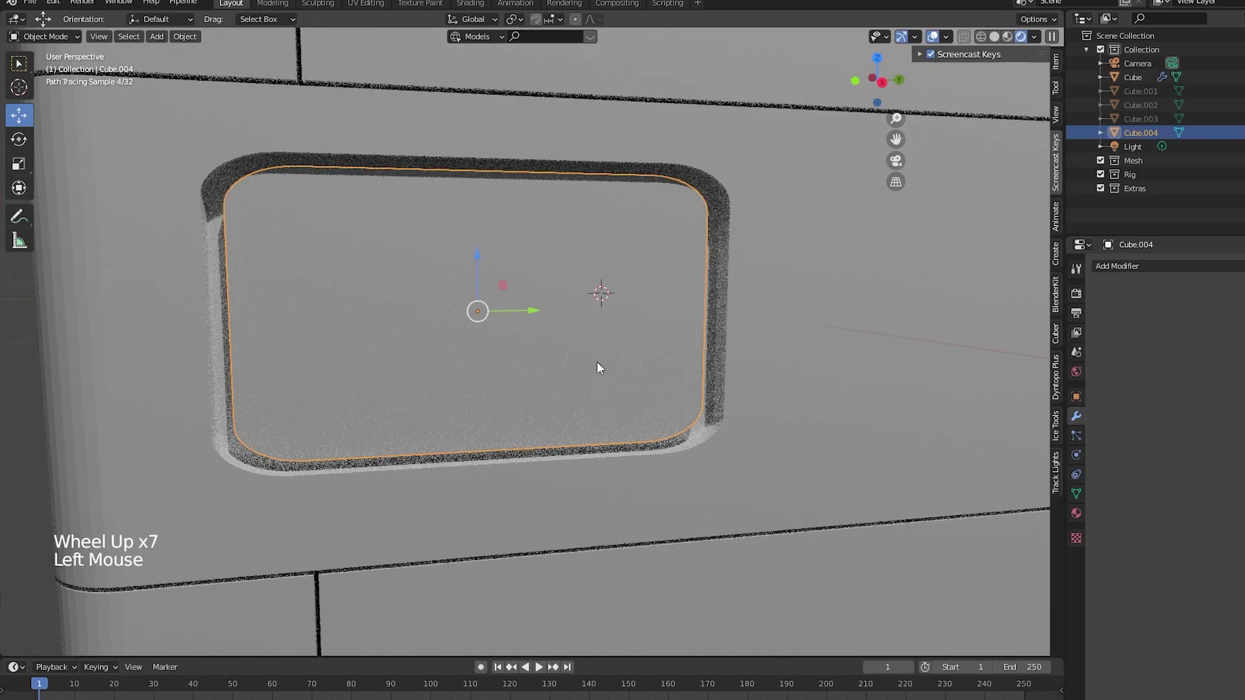
pyautogui.press('Tab')
pyautogui.click(18, 316)
pyautogui.click(204, 119)
pyautogui.click(495, 311)
pyautogui.click(514, 311)
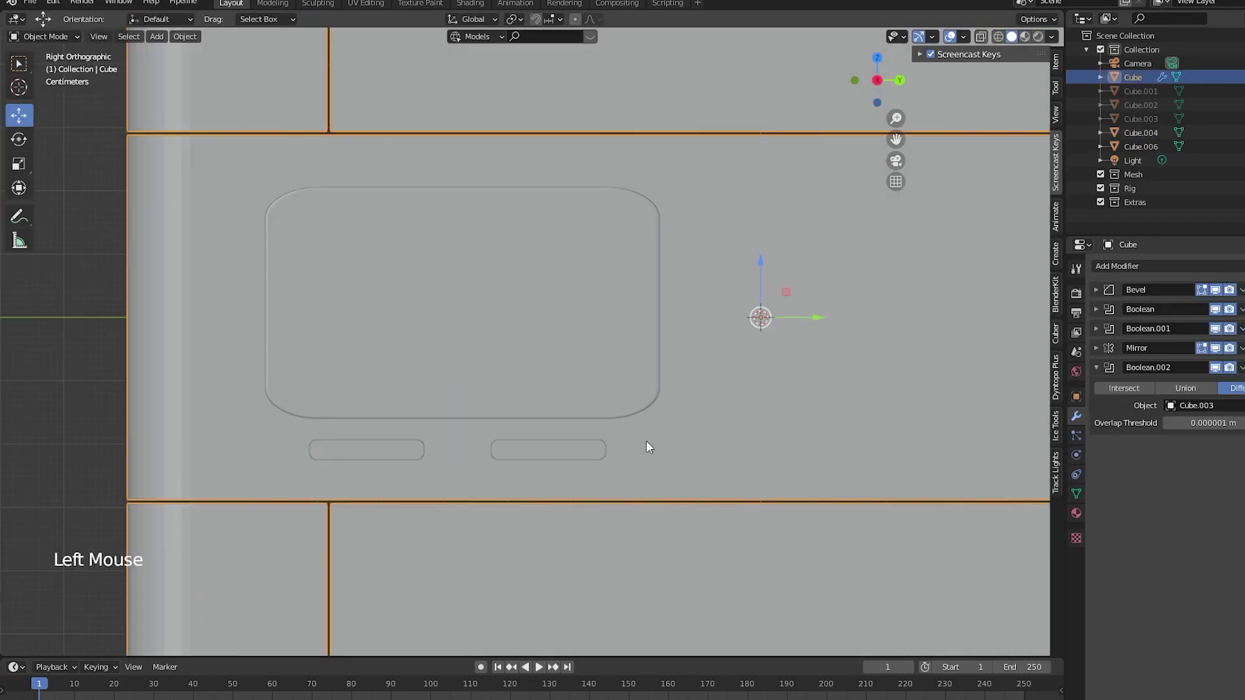
# Step: Add another Difference Boolean modifier to the main cube, using the two small slot blocks Cube.006 as the cutter
pyautogui.scroll(-1, 646, 441)
pyautogui.click(586, 434)
pyautogui.click(711, 427)
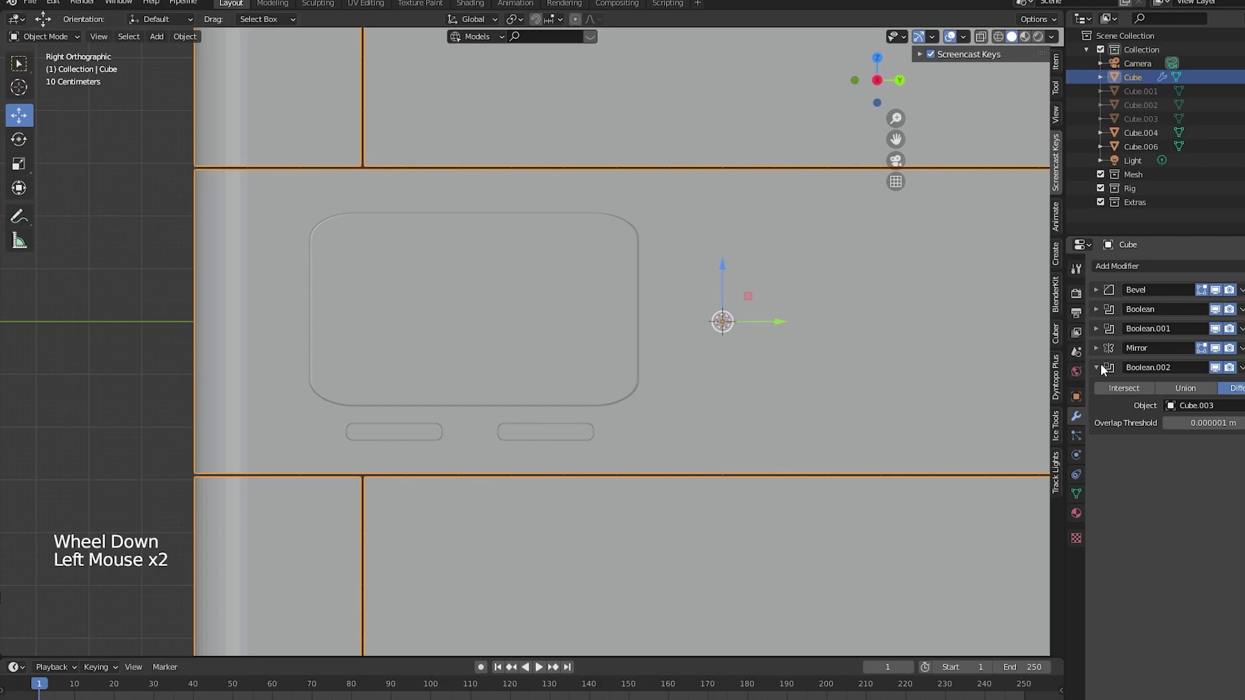
pyautogui.click(1097, 367)
pyautogui.click(1113, 267)
pyautogui.click(1002, 327)
pyautogui.click(520, 436)
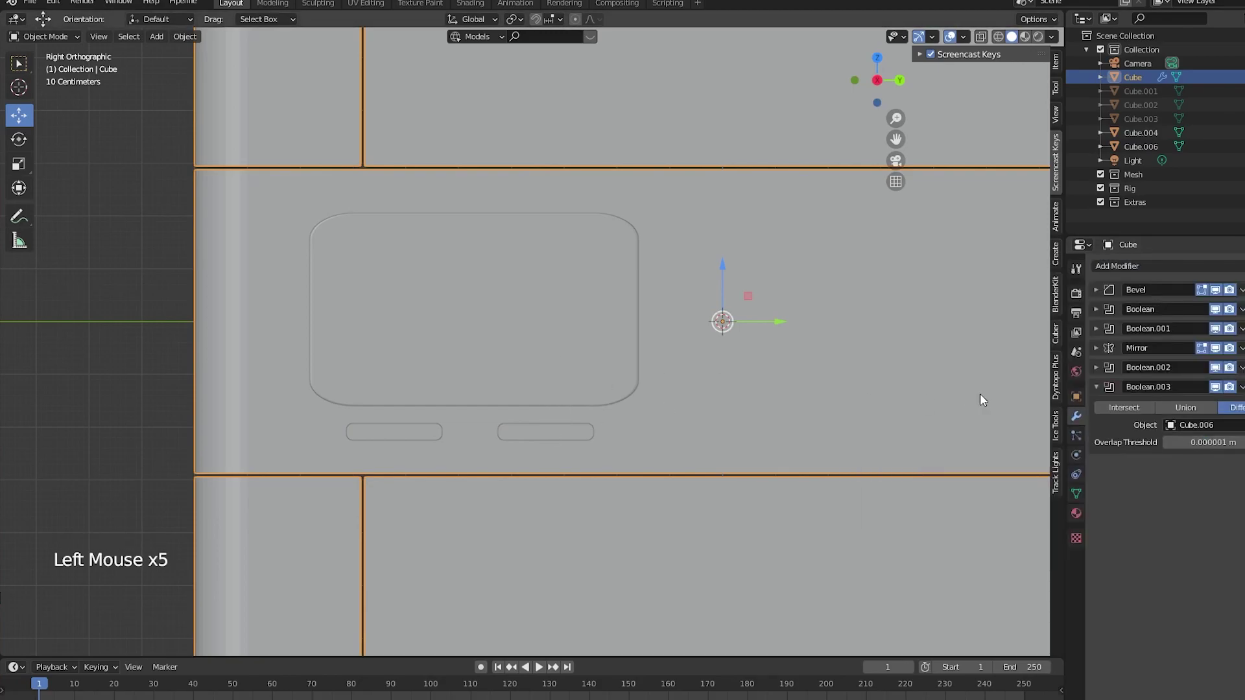
# Step: Hide the slot cutter Cube.006 and move the slot inserts Cube.005 by about -0.077 m into their slots
pyautogui.click(1097, 387)
pyautogui.click(1242, 147)
pyautogui.moveTo(738, 336); pyautogui.dragTo(843, 332, button='middle')
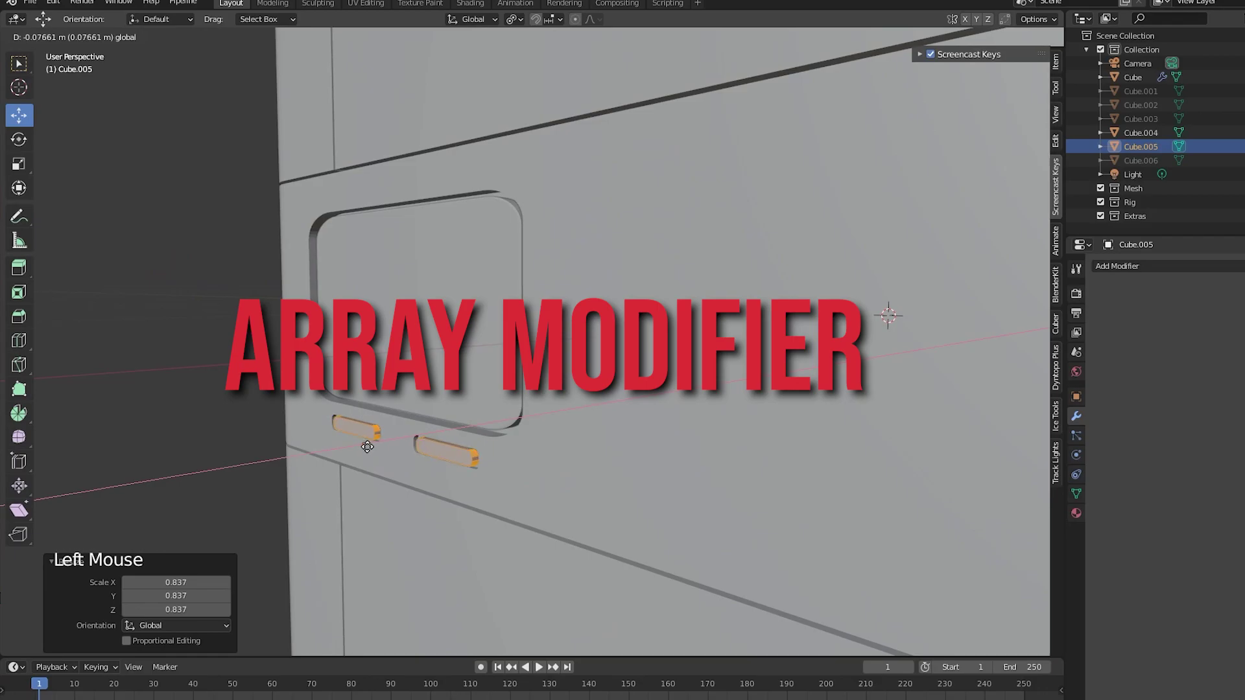
pyautogui.click(367, 447)
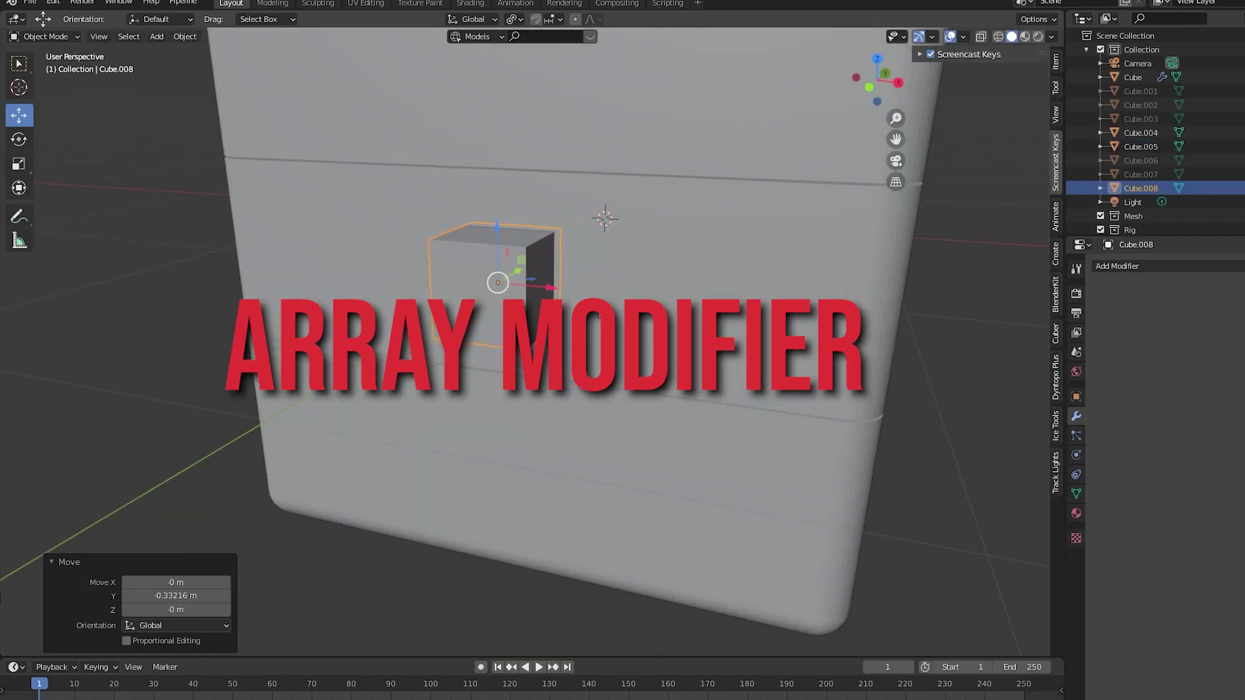
# Step: Scale the block Cube.008 to -0.030 along X to make a thin upright slab
pyautogui.press('s')
pyautogui.press('x')
pyautogui.click(498, 286)
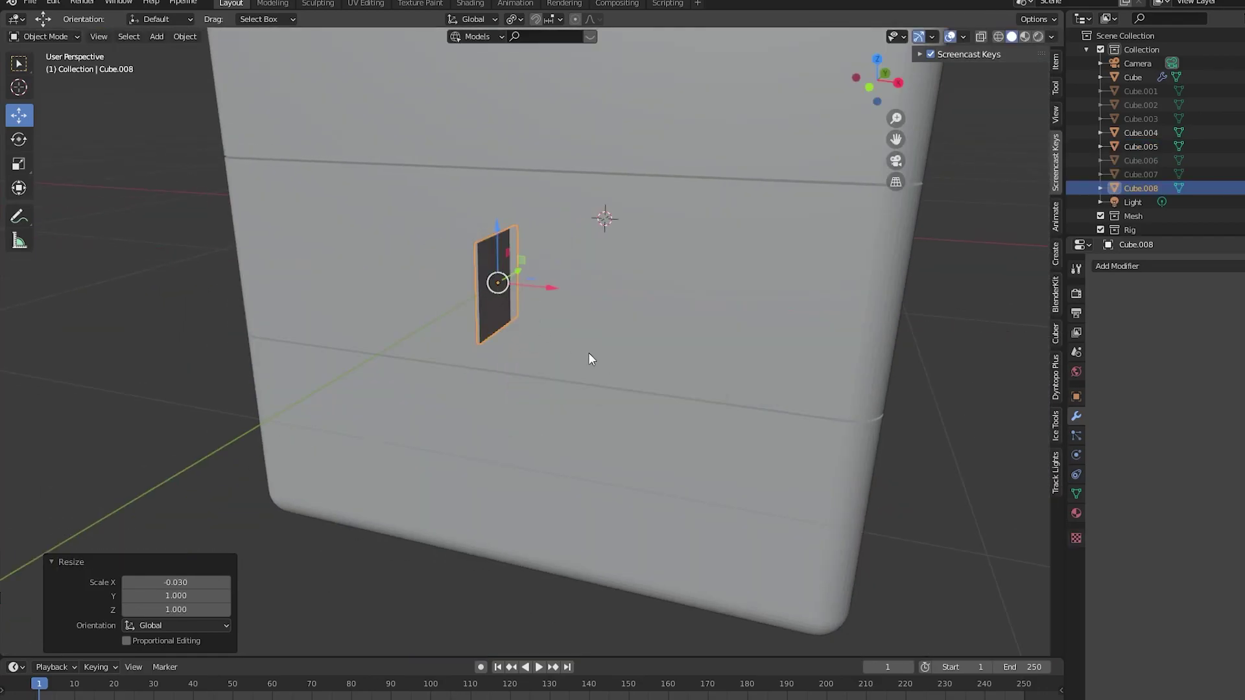
# Step: Add an Array modifier to Cube.008 with count 90 and X offset factor 1.7, and shift the row along X across the cube's side
pyautogui.moveTo(589, 356); pyautogui.dragTo(603, 363, button='middle')
pyautogui.click(1122, 266)
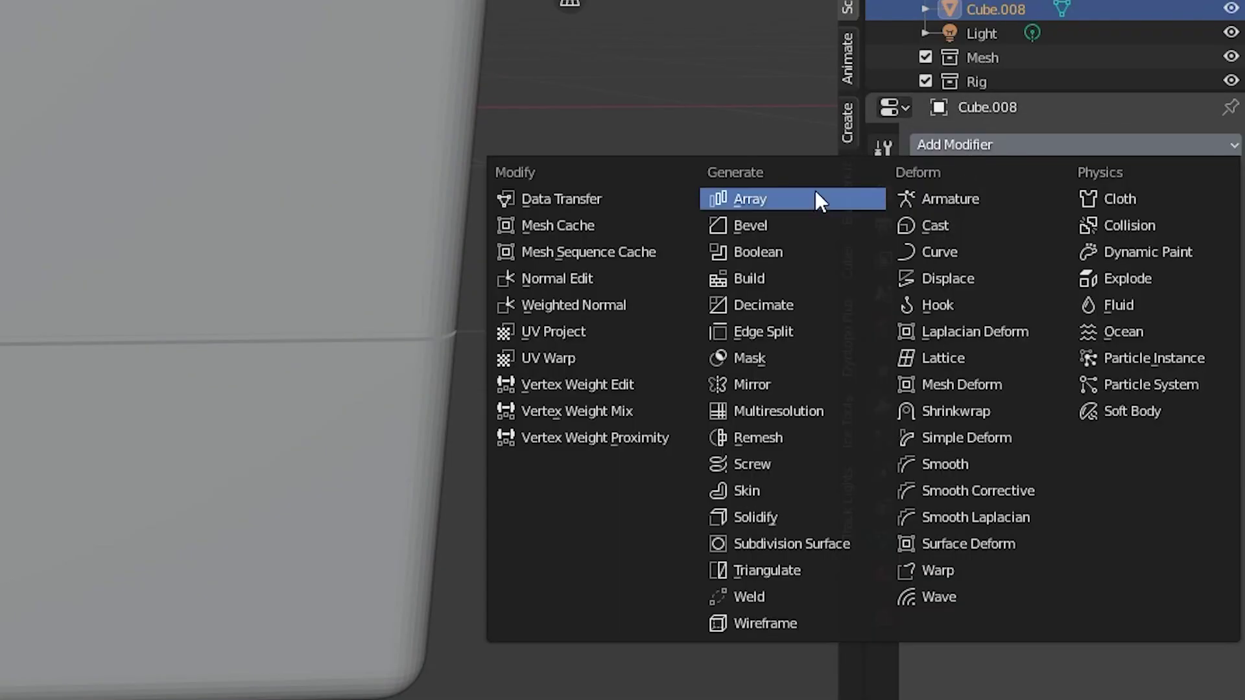
pyautogui.click(815, 199)
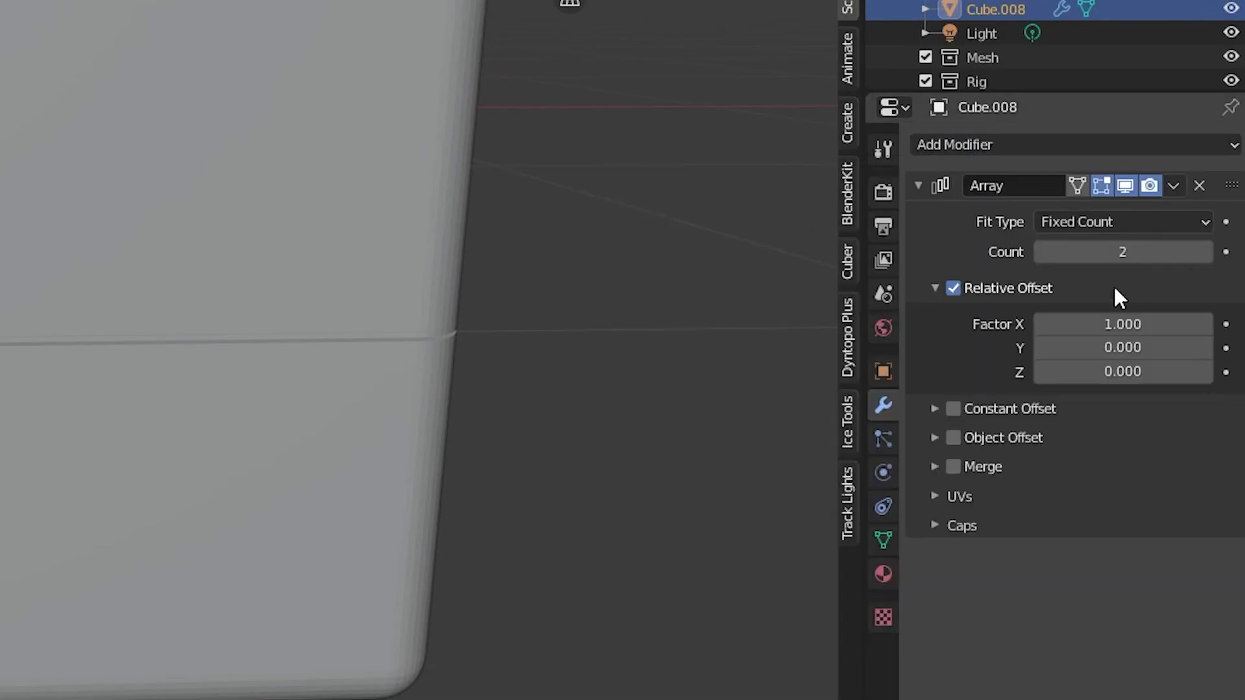
pyautogui.click(1203, 325)
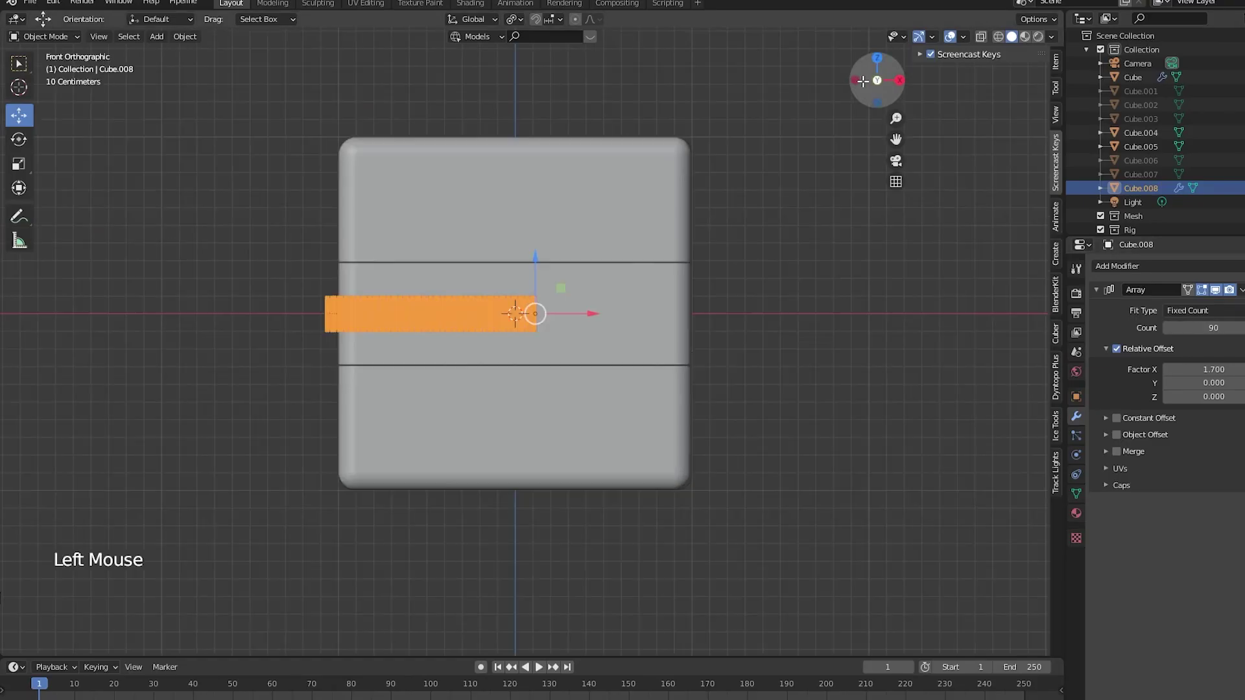
pyautogui.moveTo(571, 311); pyautogui.dragTo(655, 314)
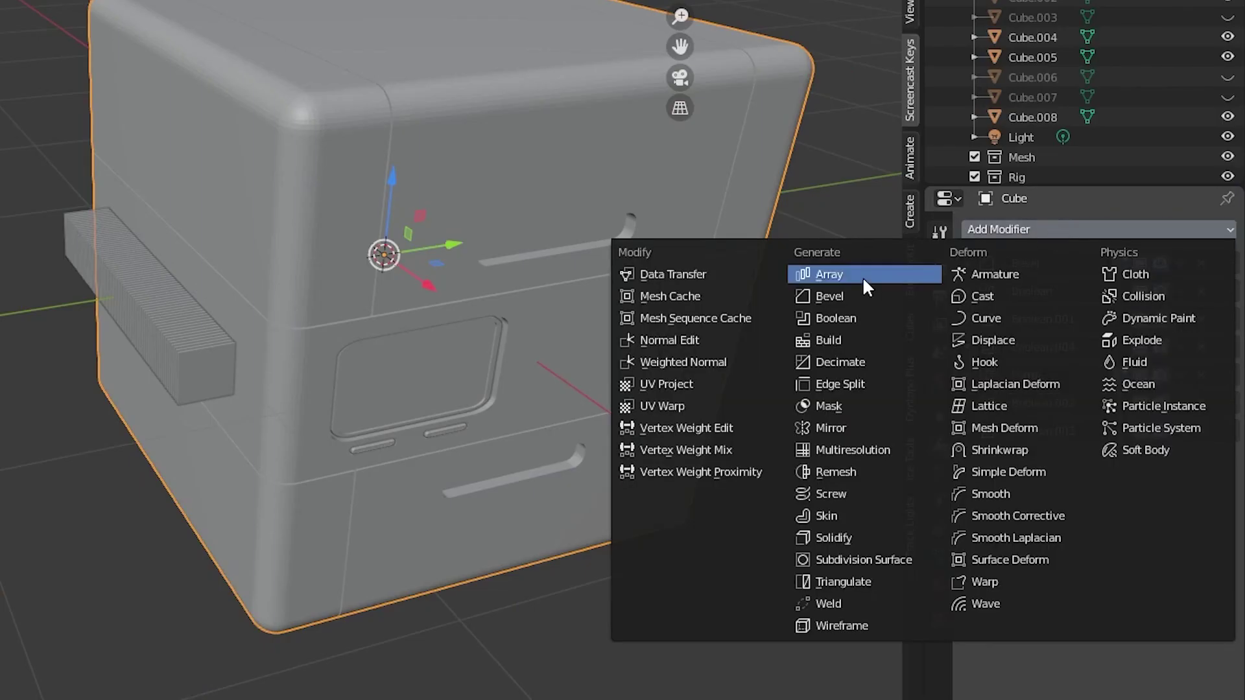
# Step: Add a Difference Boolean modifier to the main cube with the slab row Cube.008 as the cutter
pyautogui.click(835, 326)
pyautogui.click(210, 336)
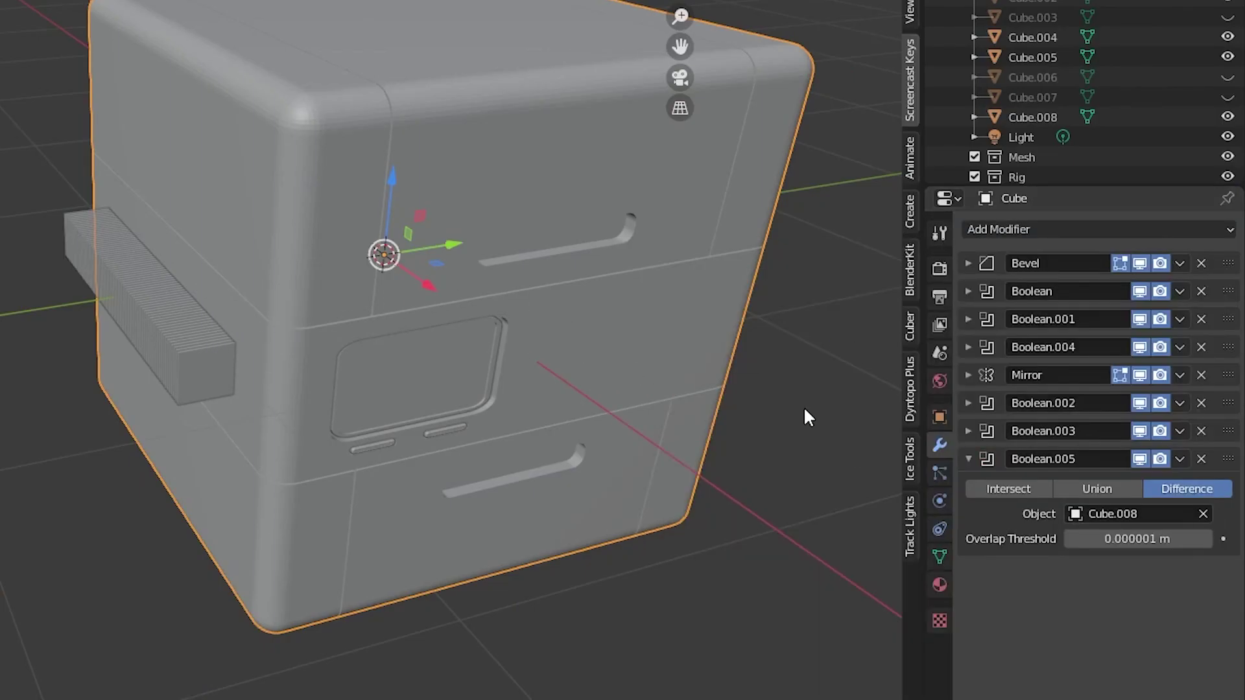
pyautogui.click(970, 458)
# Step: Hide the slab row Cube.008 and inspect the cut vents in rendered shading
pyautogui.click(1228, 117)
pyautogui.moveTo(727, 395)
pyautogui.mouseDown(button='middle')
pyautogui.moveTo(837, 376)
pyautogui.moveTo(687, 367)
pyautogui.mouseUp(button='middle')
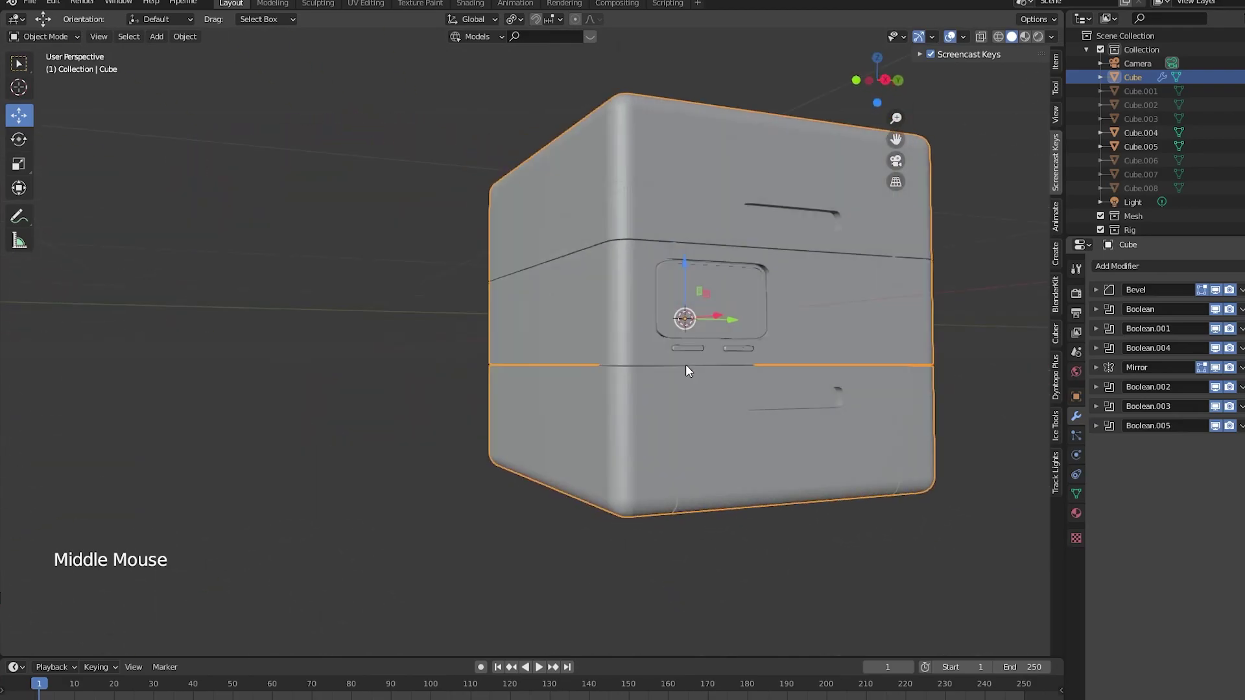
pyautogui.click(1038, 37)
pyautogui.moveTo(593, 300); pyautogui.dragTo(823, 462, button='middle')
pyautogui.scroll(-3, 825, 466)
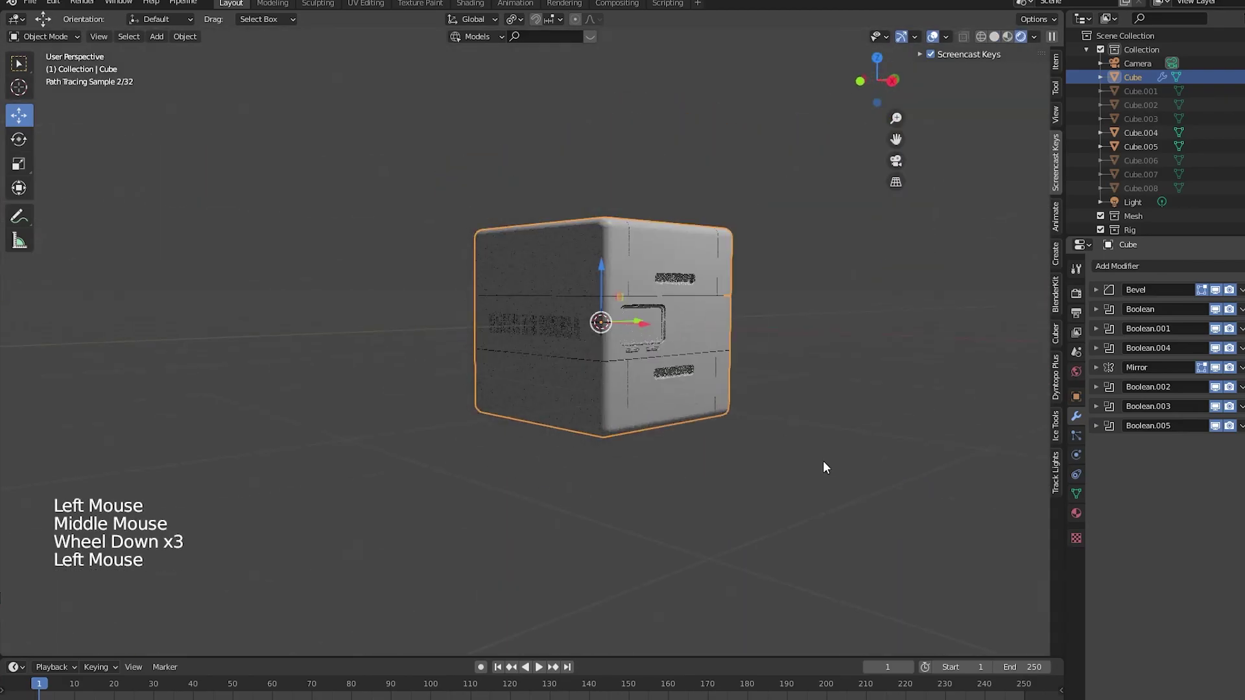
# Step: Add a new mesh cube, move it out from the main cube and resize it
pyautogui.click(156, 37)
pyautogui.moveTo(162, 50)
pyautogui.click(292, 48)
pyautogui.moveTo(602, 303); pyautogui.dragTo(635, 398)
pyautogui.press('s')
pyautogui.click(681, 391)
# Step: Move the small cube Cube.011 along Y away from the rounded panel and scale it to 0.558
pyautogui.scroll(-2, 663, 386)
pyautogui.scroll(4, 663, 387)
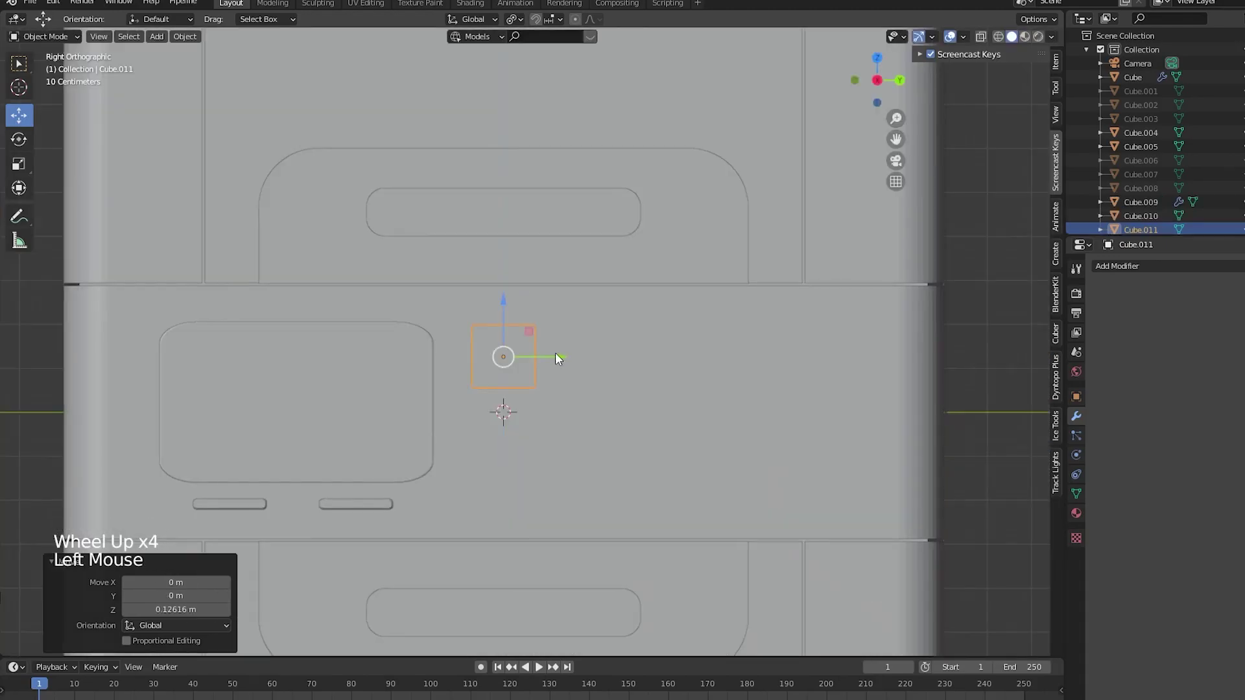
pyautogui.moveTo(556, 356); pyautogui.dragTo(631, 378)
pyautogui.press('s')
pyautogui.click(603, 370)
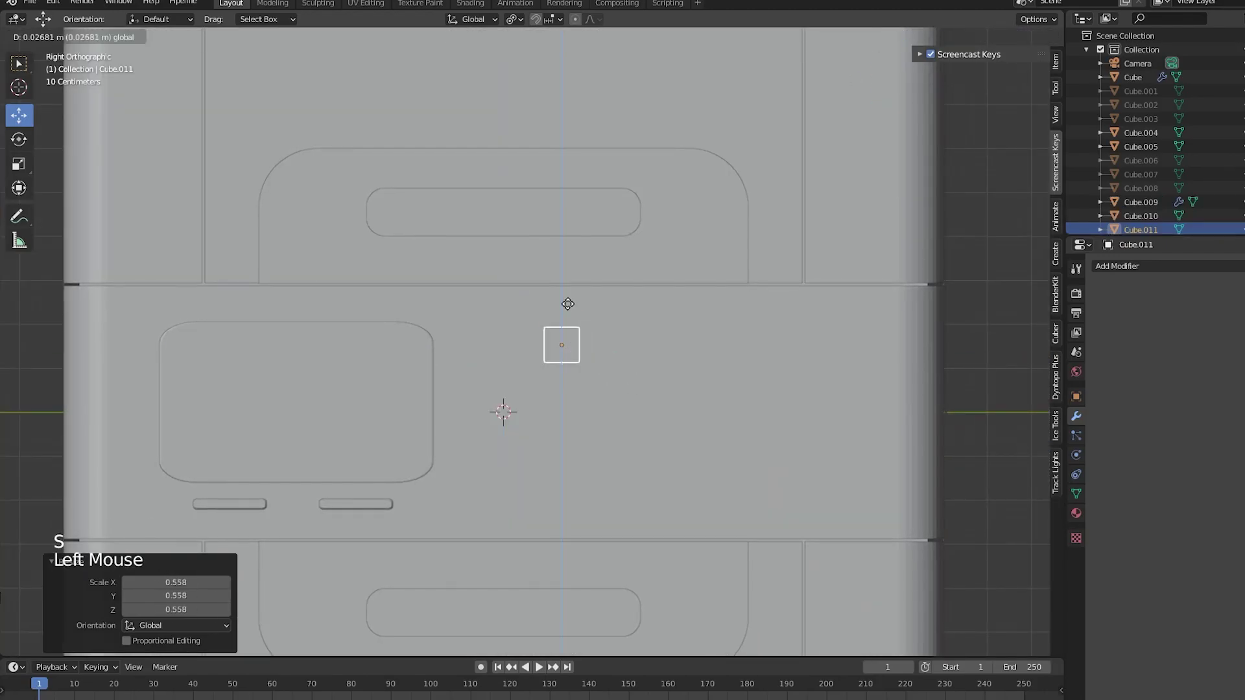
# Step: Add an Array modifier to Cube.011 with relative offset X 0 and Y 1.5 and count 3, and shift the row along Y
pyautogui.click(1117, 266)
pyautogui.click(988, 295)
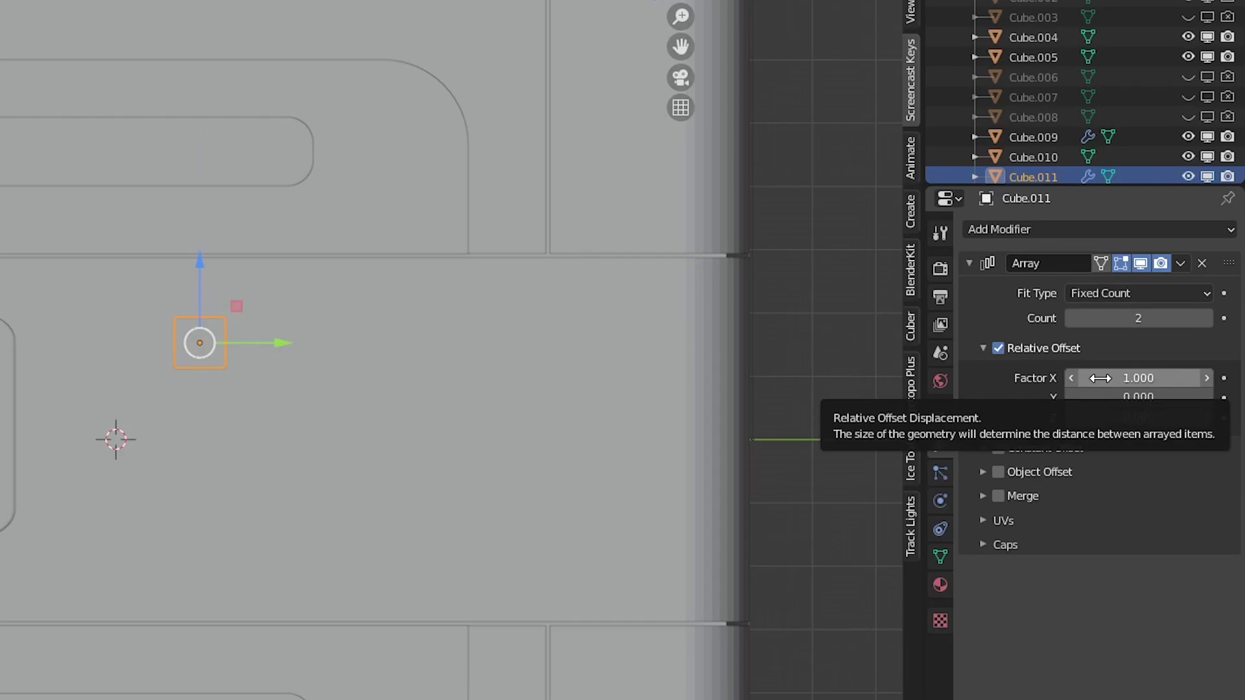
pyautogui.click(1100, 378)
pyautogui.write('0')
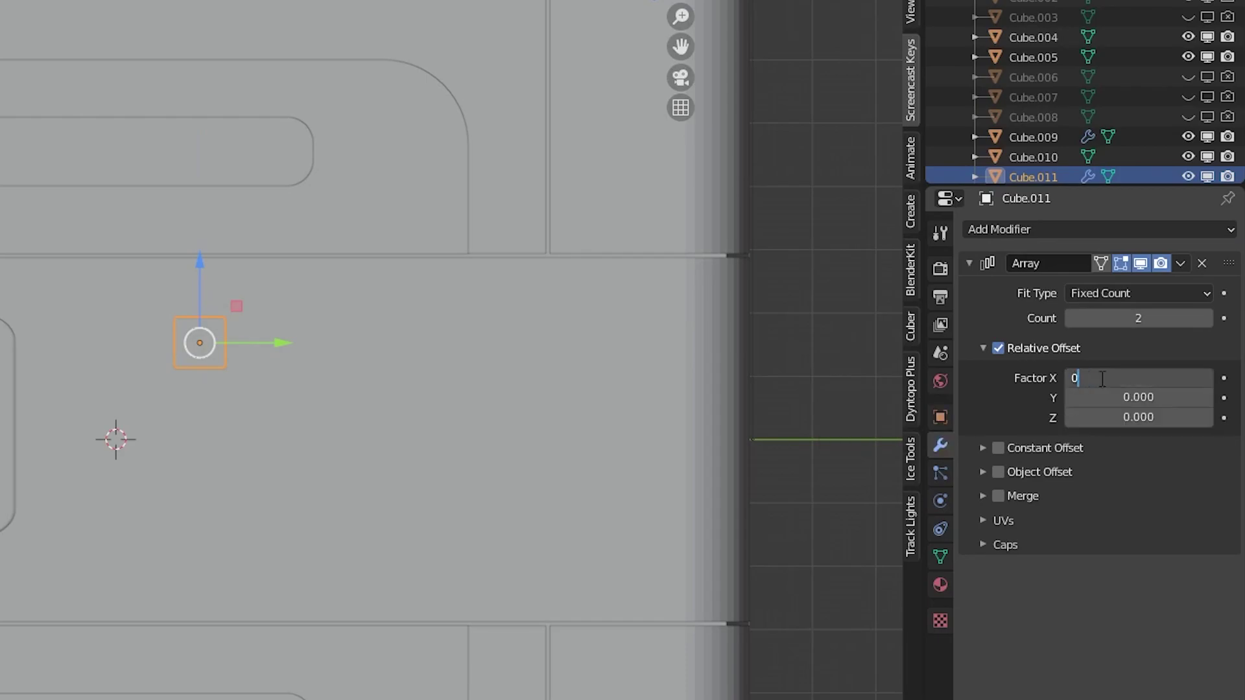
pyautogui.press('BackSpace')
pyautogui.write('5')
pyautogui.press('Return')
pyautogui.click(1206, 320)
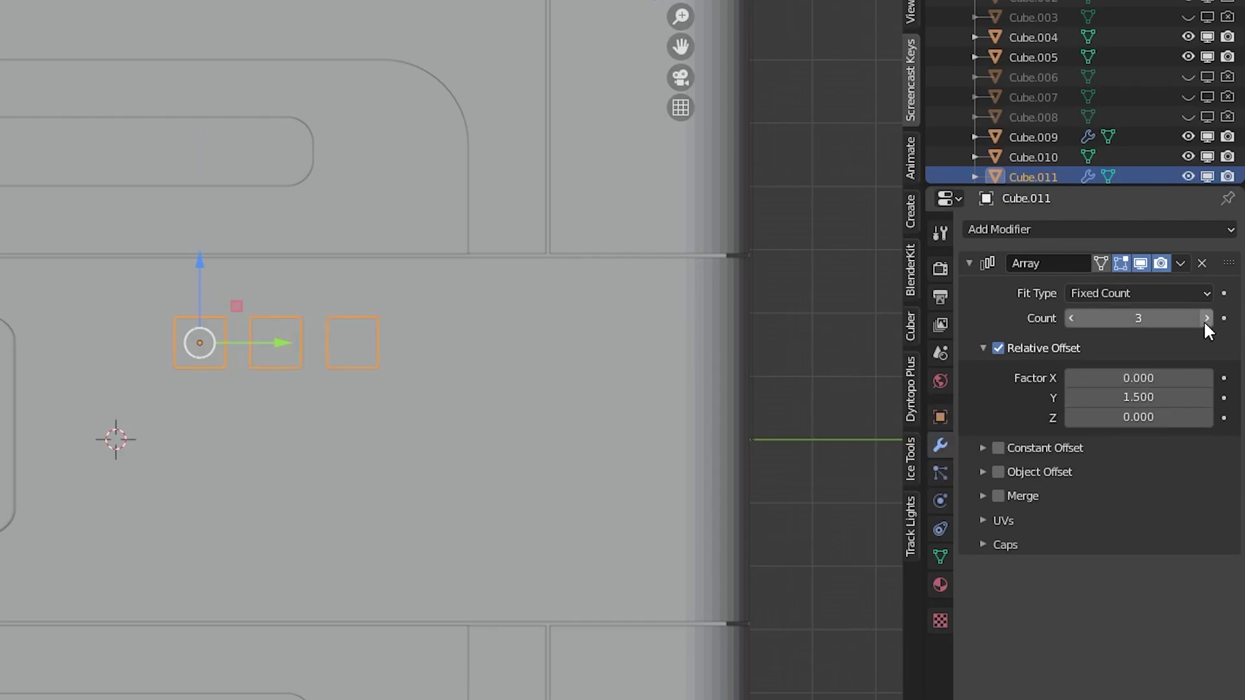
pyautogui.moveTo(281, 343); pyautogui.dragTo(333, 343)
pyautogui.click(968, 264)
# Step: Add a second Array modifier to Cube.011 with relative offset X 0 and Z -1.6, set three rows, and lower the grid slightly
pyautogui.click(999, 230)
pyautogui.click(828, 274)
pyautogui.click(1139, 406)
pyautogui.write('0')
pyautogui.click(1152, 446)
pyautogui.write('1')
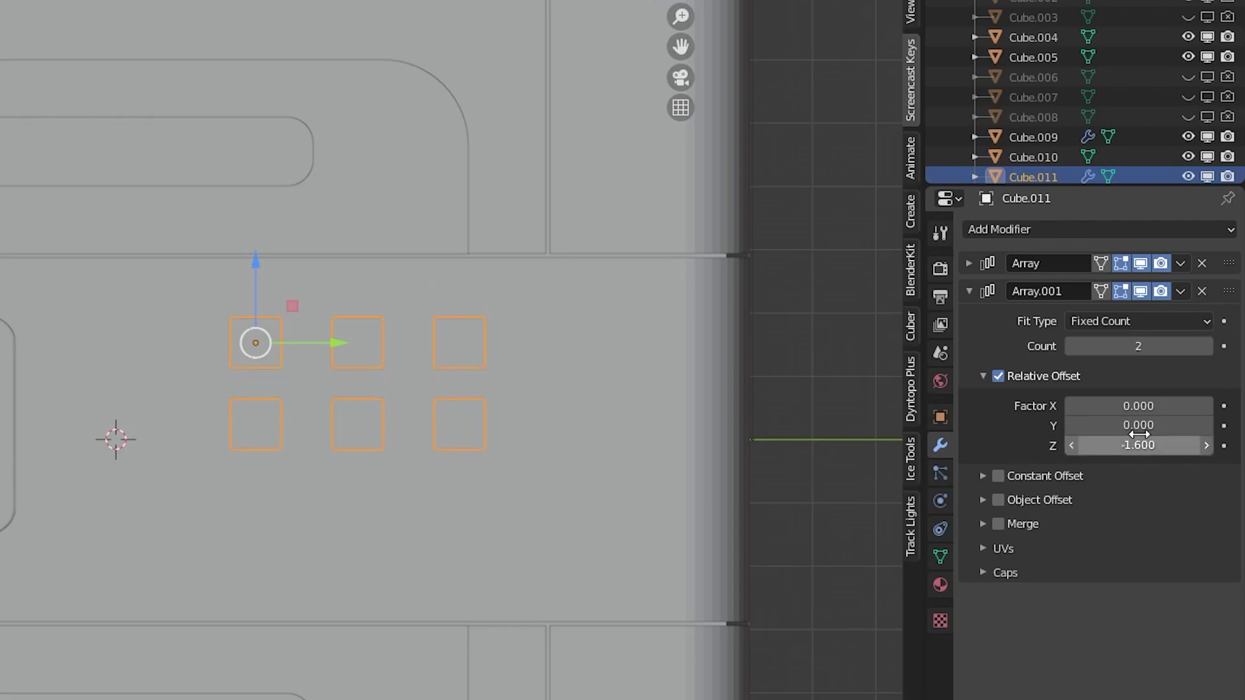
pyautogui.click(1207, 346)
pyautogui.moveTo(255, 262); pyautogui.dragTo(255, 269)
# Step: Add a Bevel modifier to Cube.011 with amount 0.04 m and 3 segments
pyautogui.click(968, 263)
pyautogui.click(1129, 266)
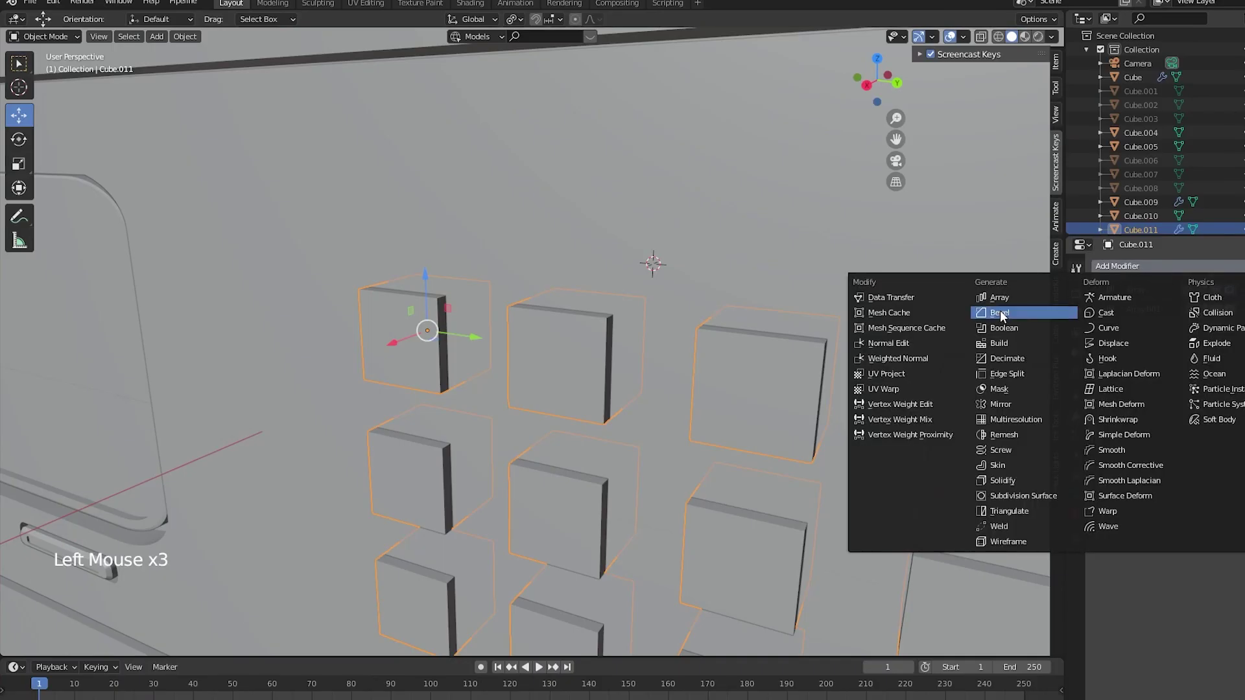
pyautogui.click(1001, 313)
pyautogui.moveTo(1196, 383); pyautogui.dragTo(1203, 399)
pyautogui.moveTo(507, 237); pyautogui.dragTo(525, 240, button='middle')
# Step: Inset the front face of the first Cube.011 button by about 0.13 m and extrude the inner face slightly along its normal
pyautogui.press('Tab')
pyautogui.scroll(3, 519, 292)
pyautogui.click(525, 314)
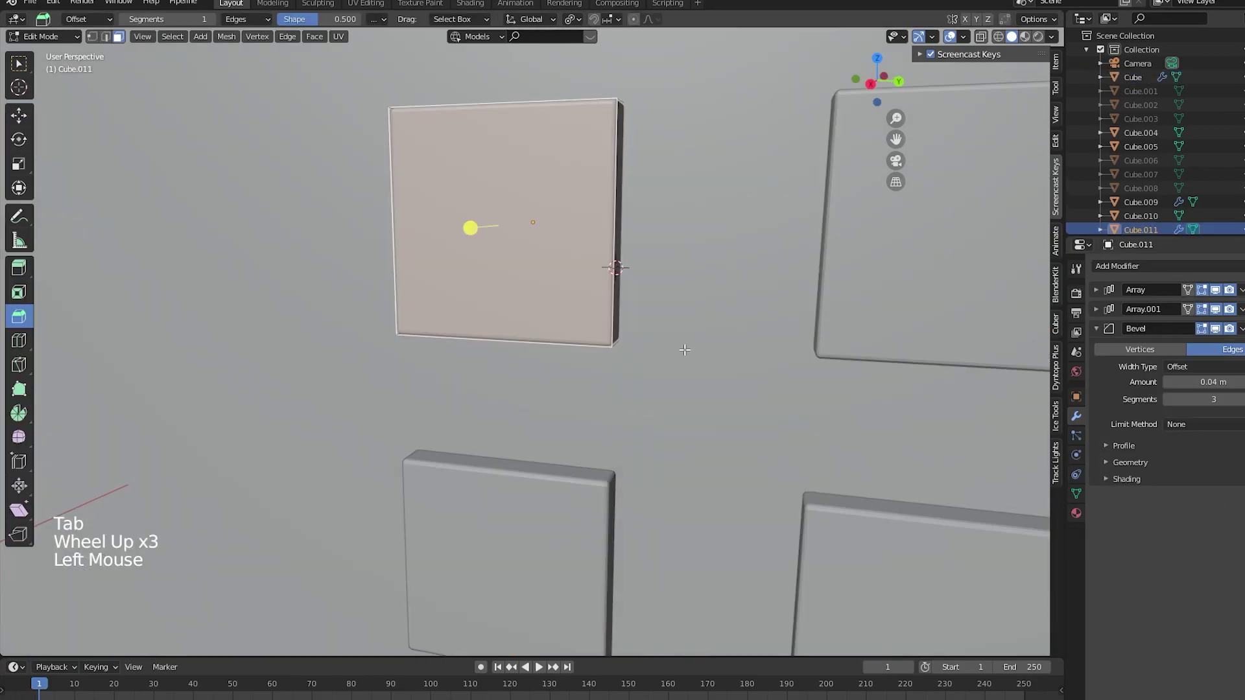
pyautogui.press('i')
pyautogui.click(578, 367)
pyautogui.press('e')
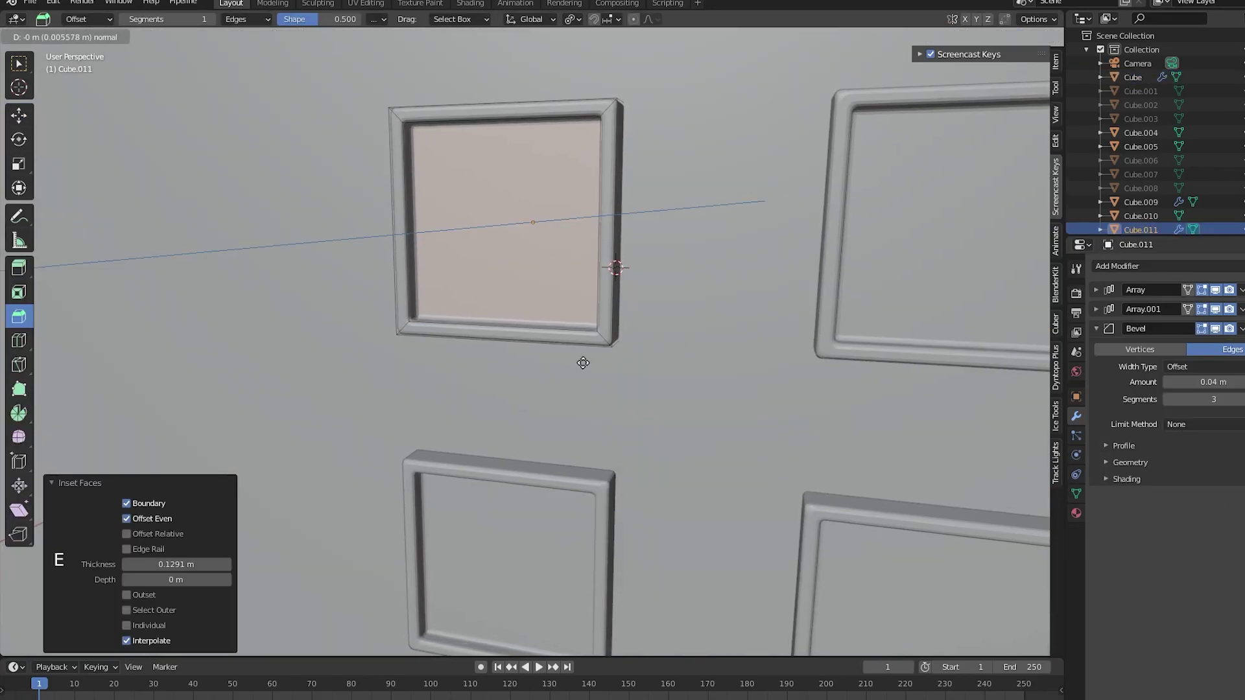
pyautogui.click(583, 363)
# Step: Inset the button's inner front face a second time and extrude it
pyautogui.press('i')
pyautogui.click(578, 361)
pyautogui.press('e')
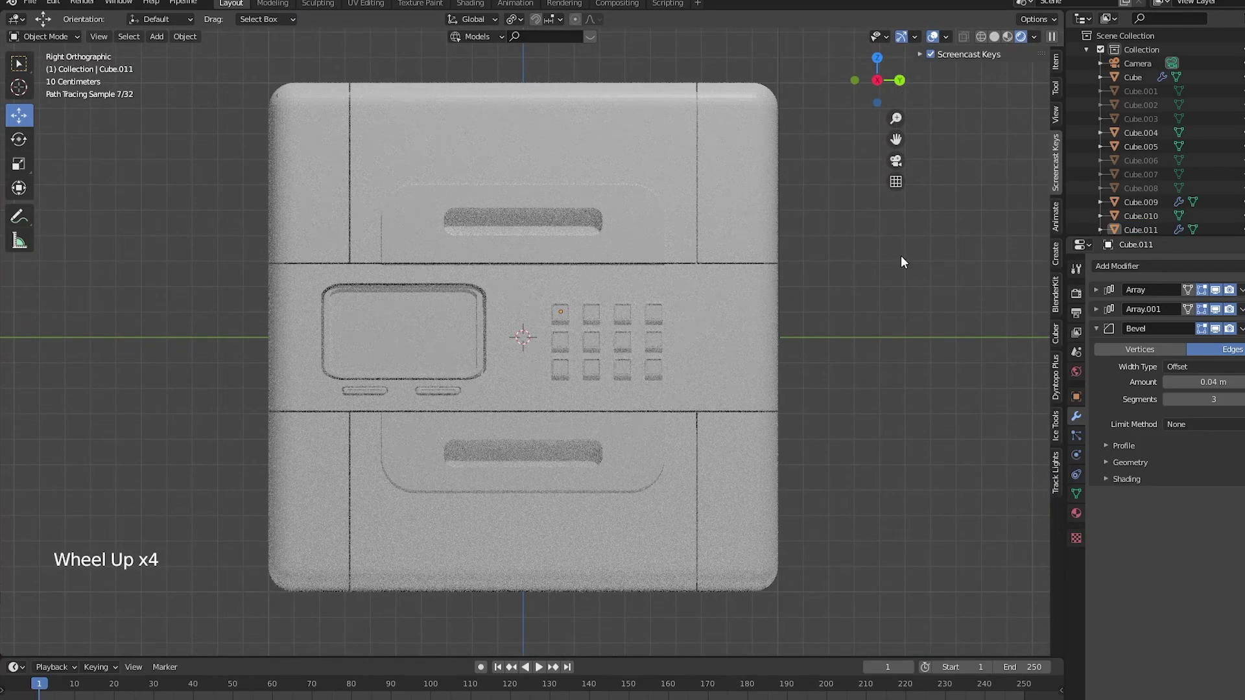
# Step: Add a second material slot to Cube, assign it to the upper and lower body sections, and create Material.001 in it
pyautogui.click(410, 344)
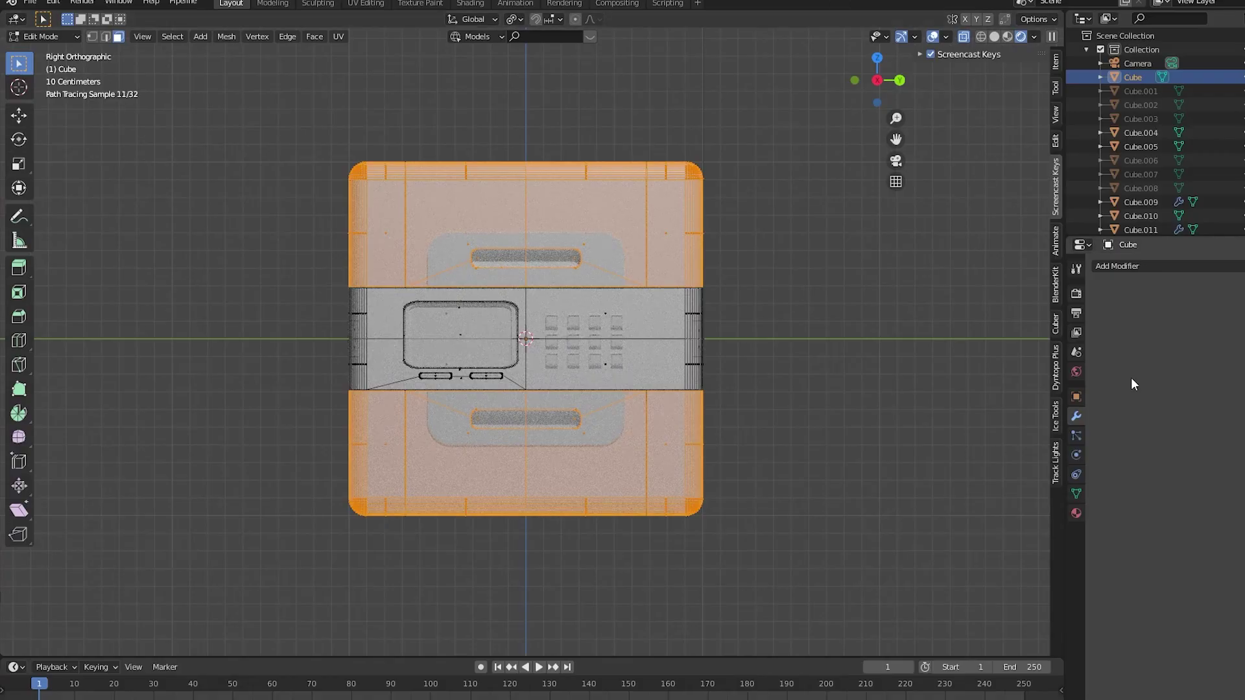
pyautogui.click(1077, 512)
pyautogui.click(1244, 266)
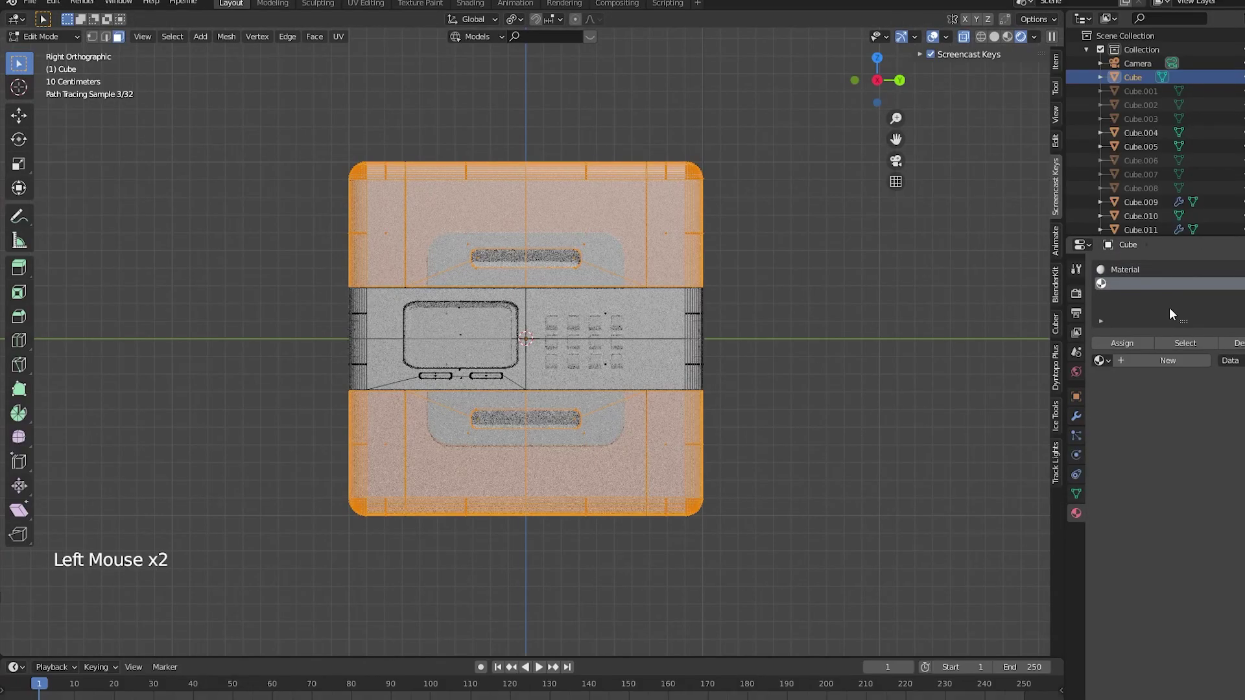
pyautogui.click(1118, 344)
pyautogui.click(1131, 361)
# Step: Use an Image Texture as the base color of Material.001 and open the image selection for it
pyautogui.click(1078, 426)
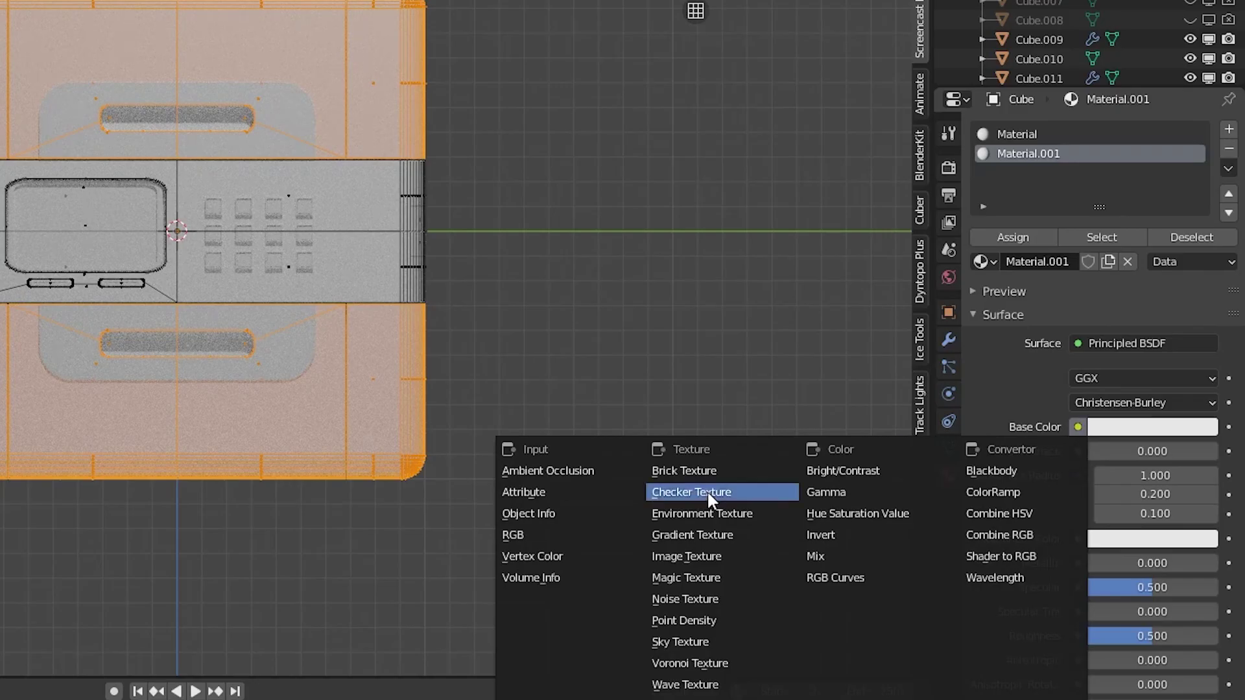
pyautogui.click(727, 553)
pyautogui.click(1182, 447)
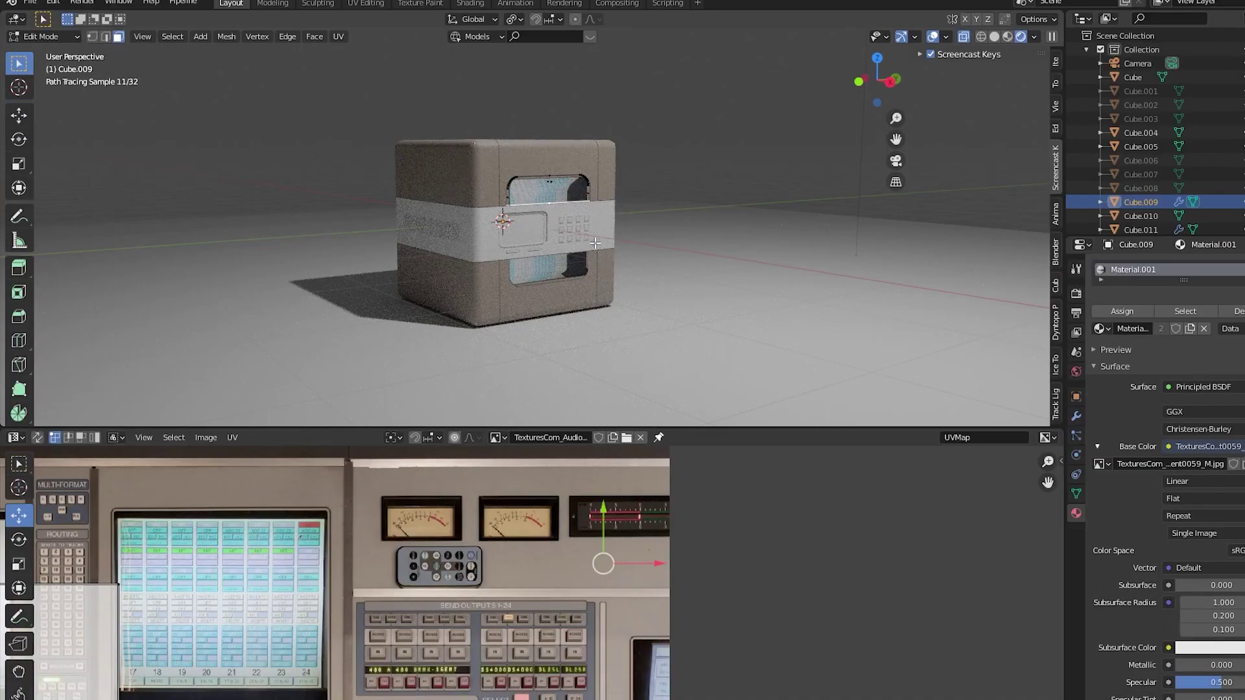
# Step: Unwrap Cube.009 with Cube Projection and select all its UVs over the console image
pyautogui.rightClick(596, 243)
pyautogui.moveTo(594, 242)
pyautogui.click(671, 323)
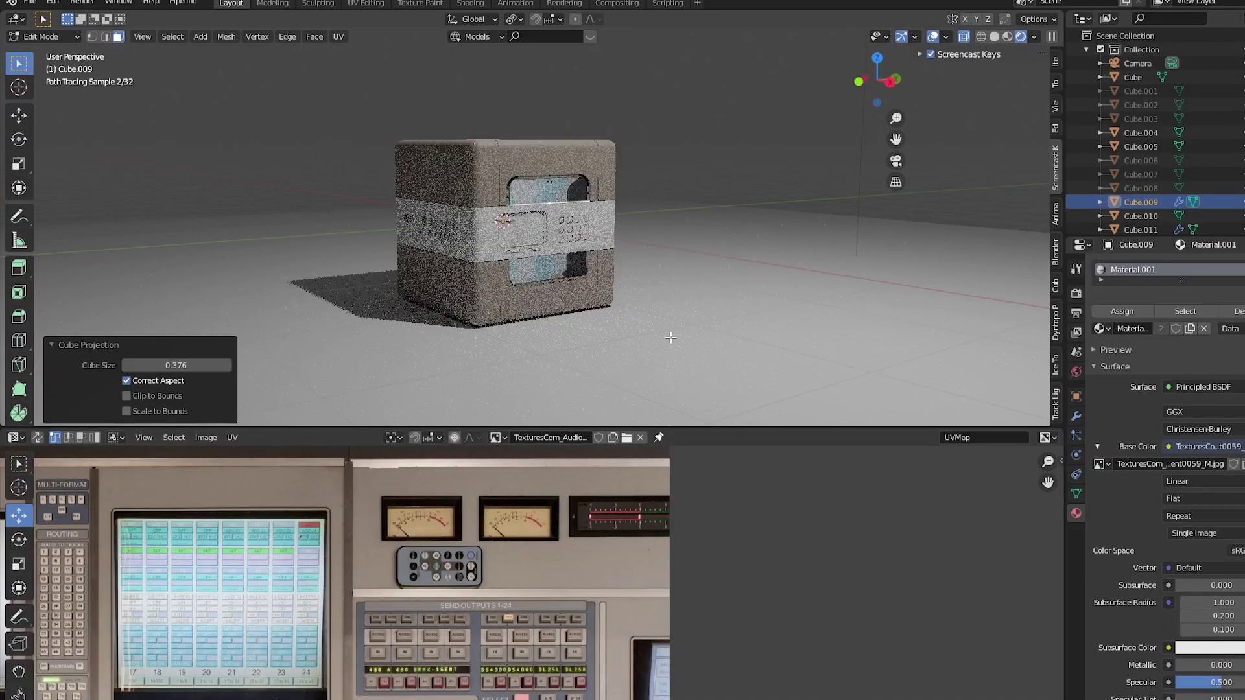
pyautogui.scroll(-4, 457, 536)
pyautogui.moveTo(443, 602); pyautogui.dragTo(465, 521, button='middle')
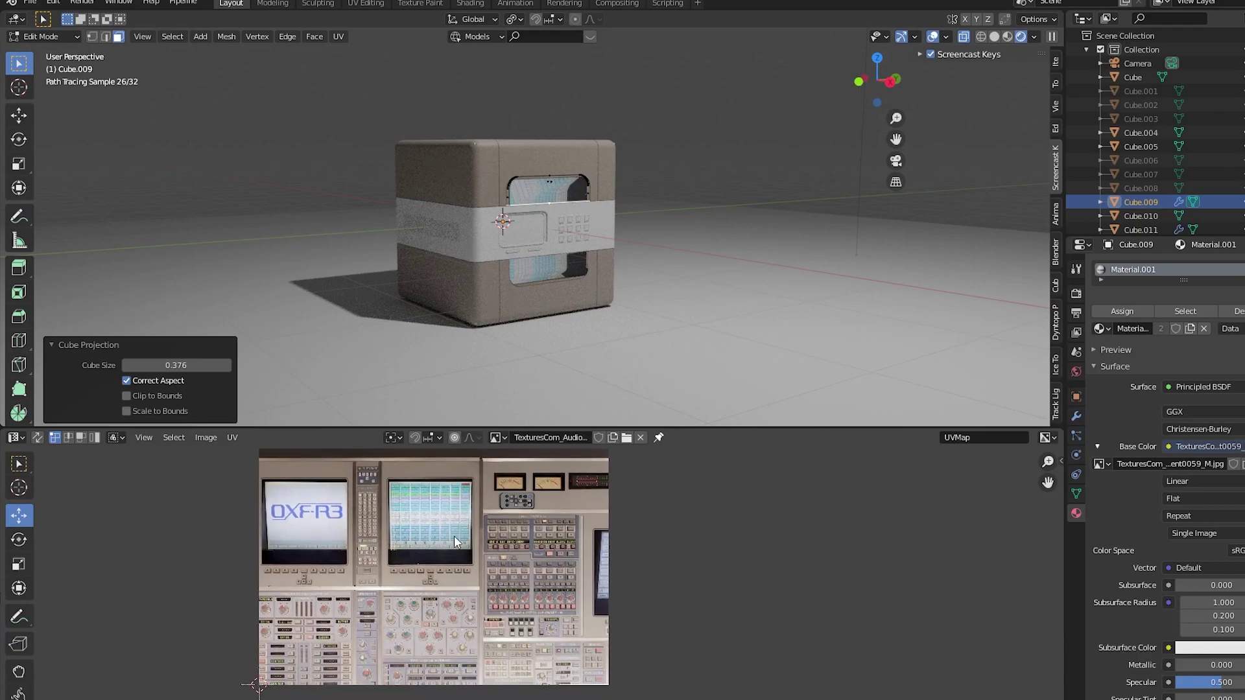
pyautogui.press('a')
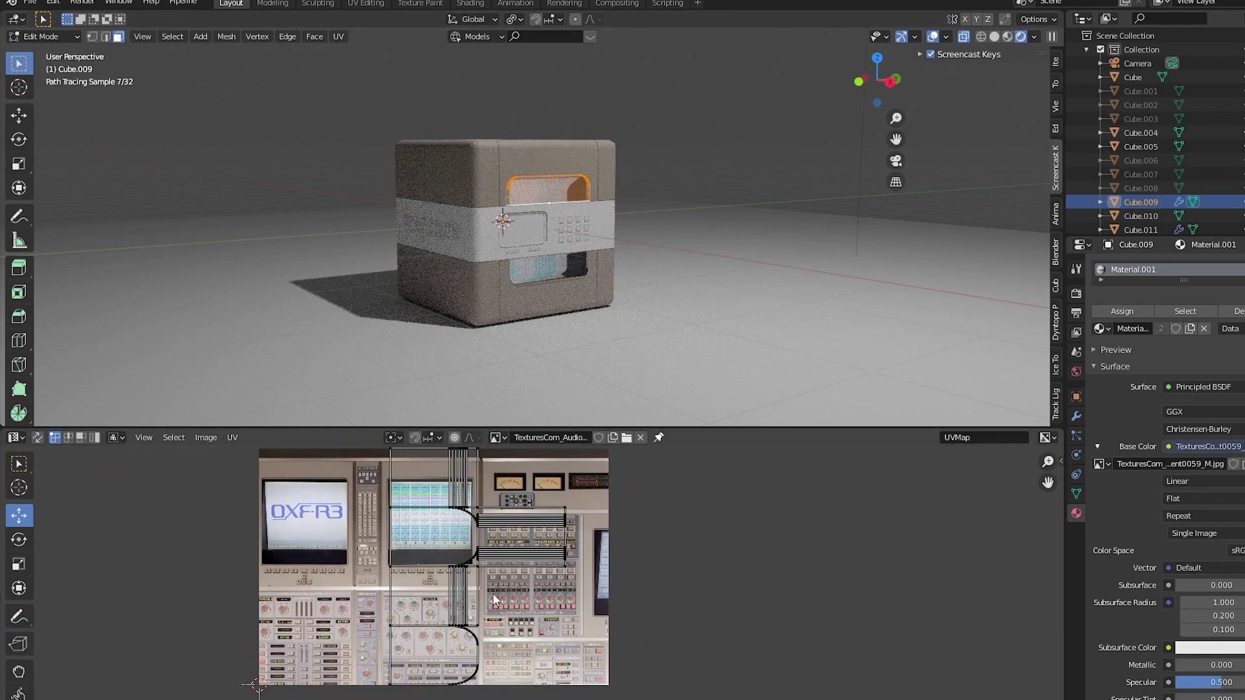
pyautogui.press('a')
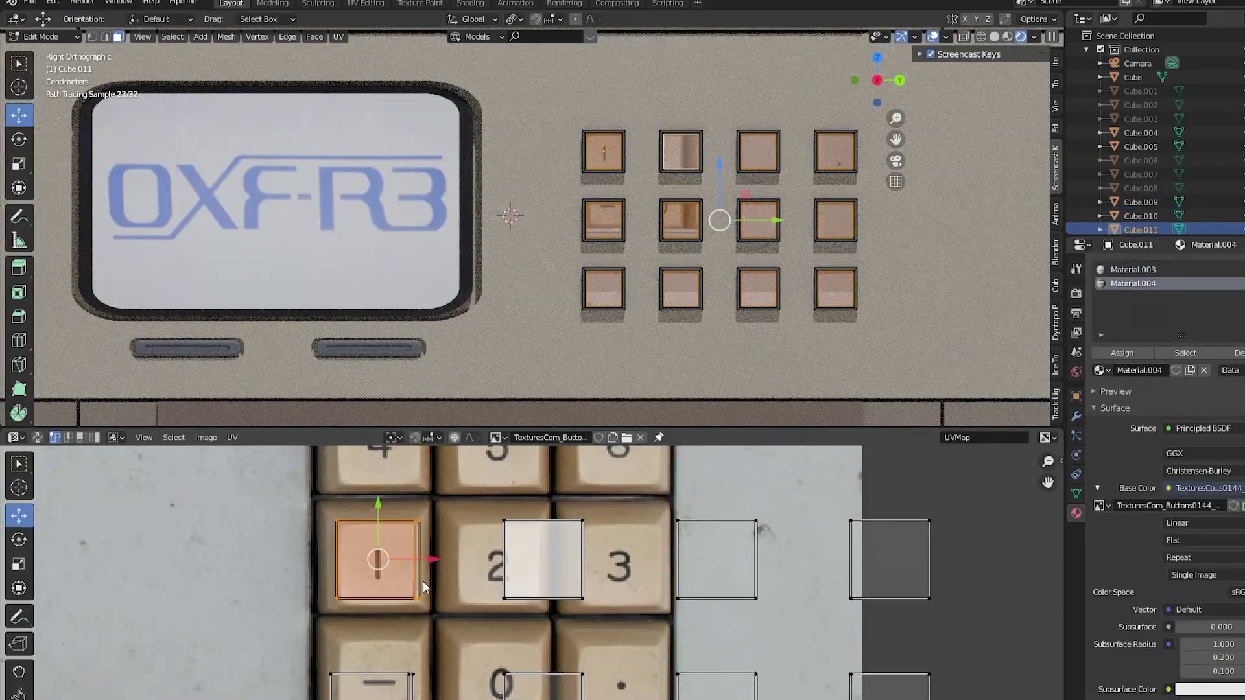
# Step: Move the UV faces of the second and third top-row buttons of Cube.011 onto the 2 and 3 keys of the keypad image
pyautogui.click(564, 557)
pyautogui.moveTo(563, 519); pyautogui.dragTo(522, 519)
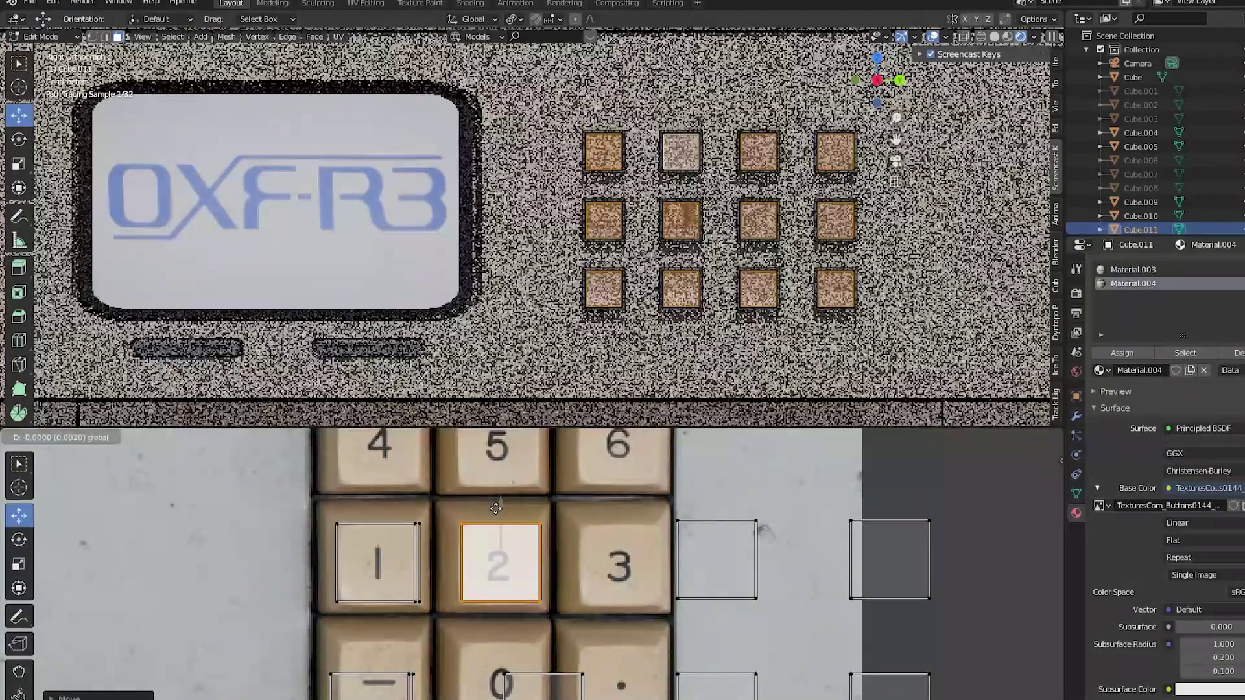
pyautogui.click(716, 513)
pyautogui.moveTo(717, 512); pyautogui.dragTo(621, 510)
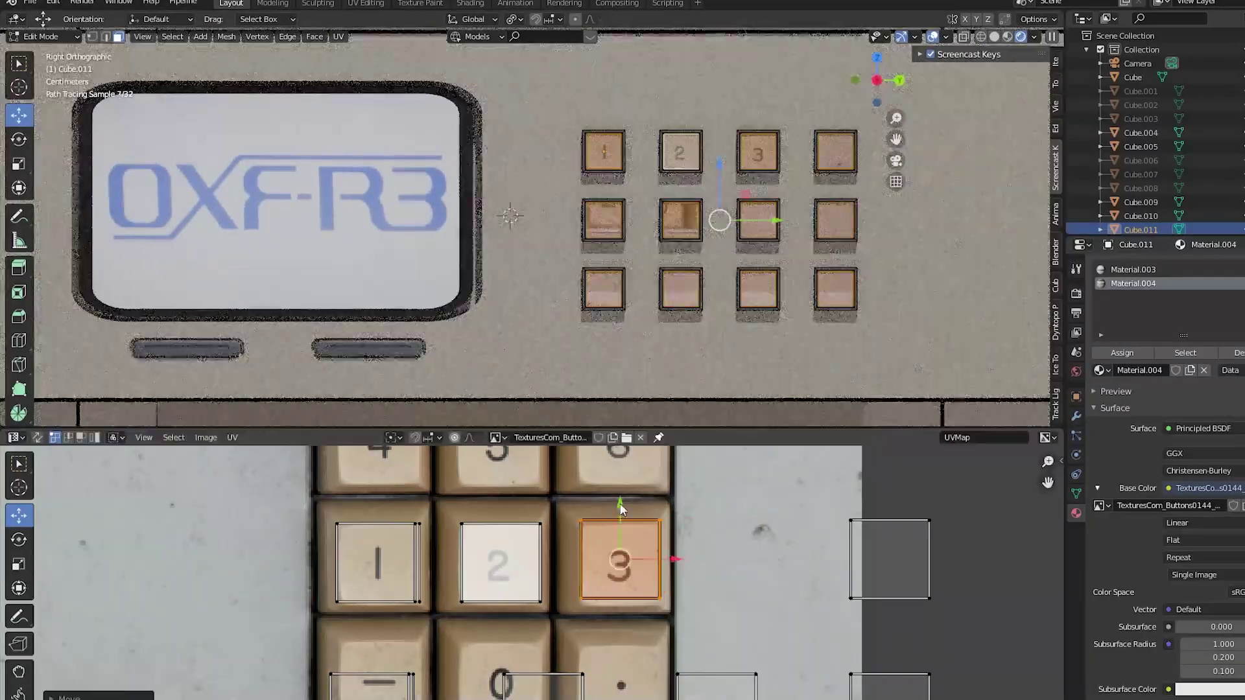